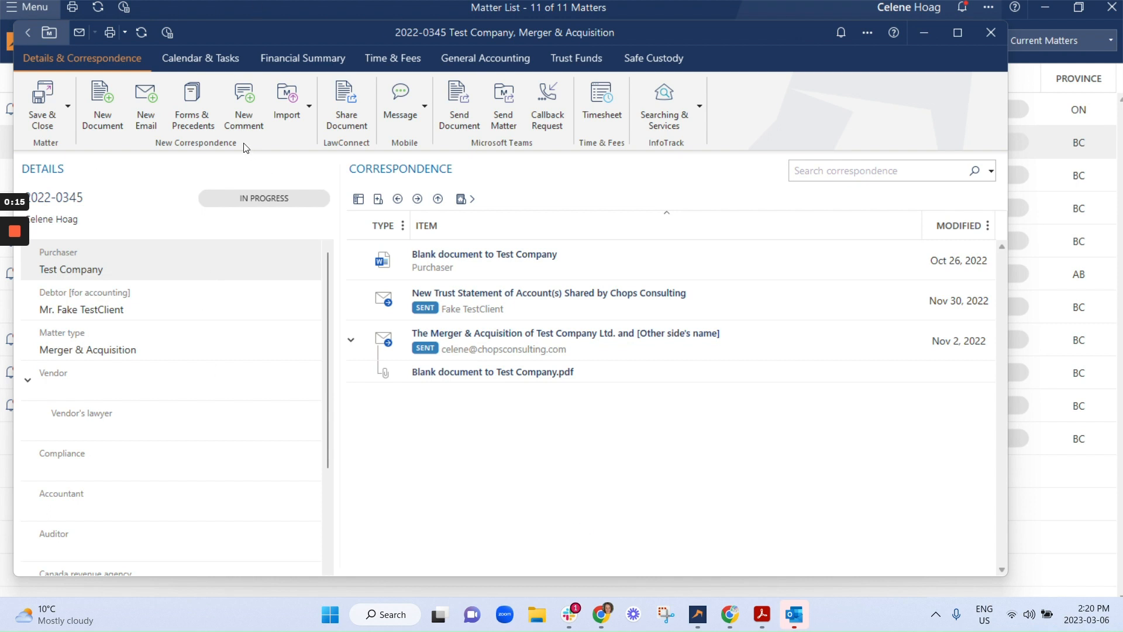
# - Open the Email Precedents folder under Practice Management in the matter's Forms & Precedents
pyautogui.click(192, 106)
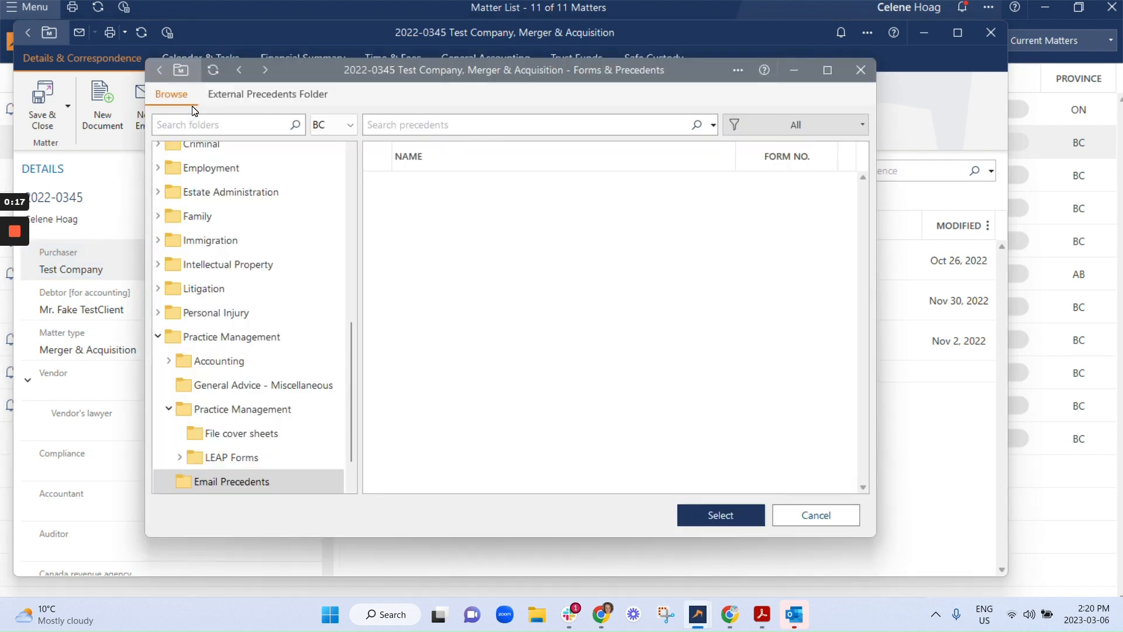
pyautogui.scroll(2, 275, 451)
pyautogui.scroll(-1, 266, 345)
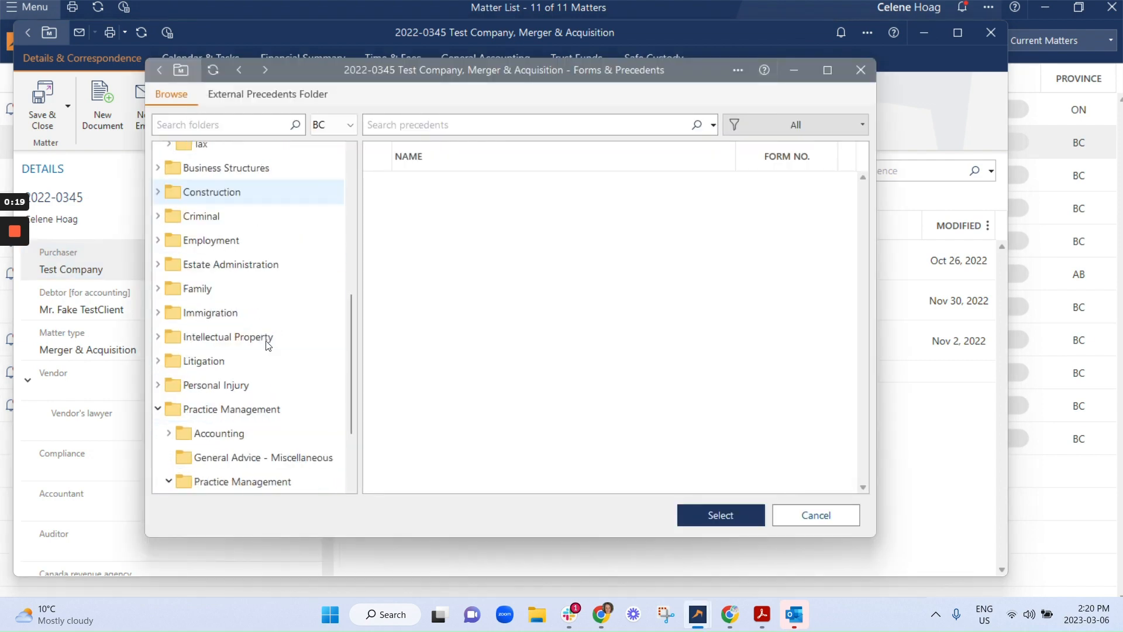
pyautogui.scroll(-2, 266, 345)
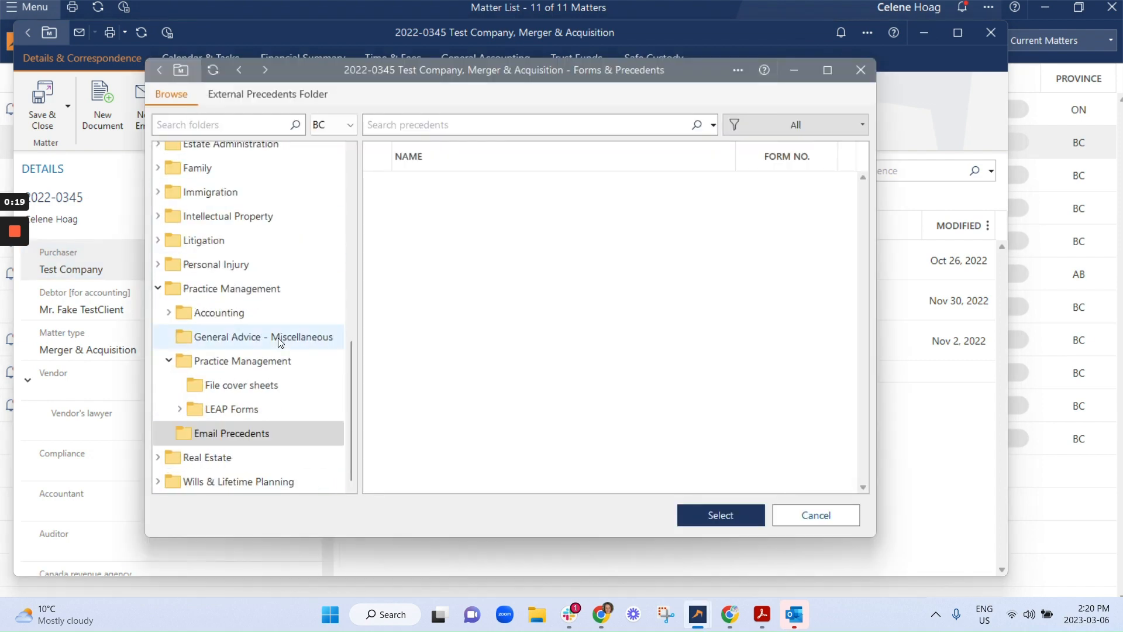
pyautogui.click(233, 359)
pyautogui.click(246, 287)
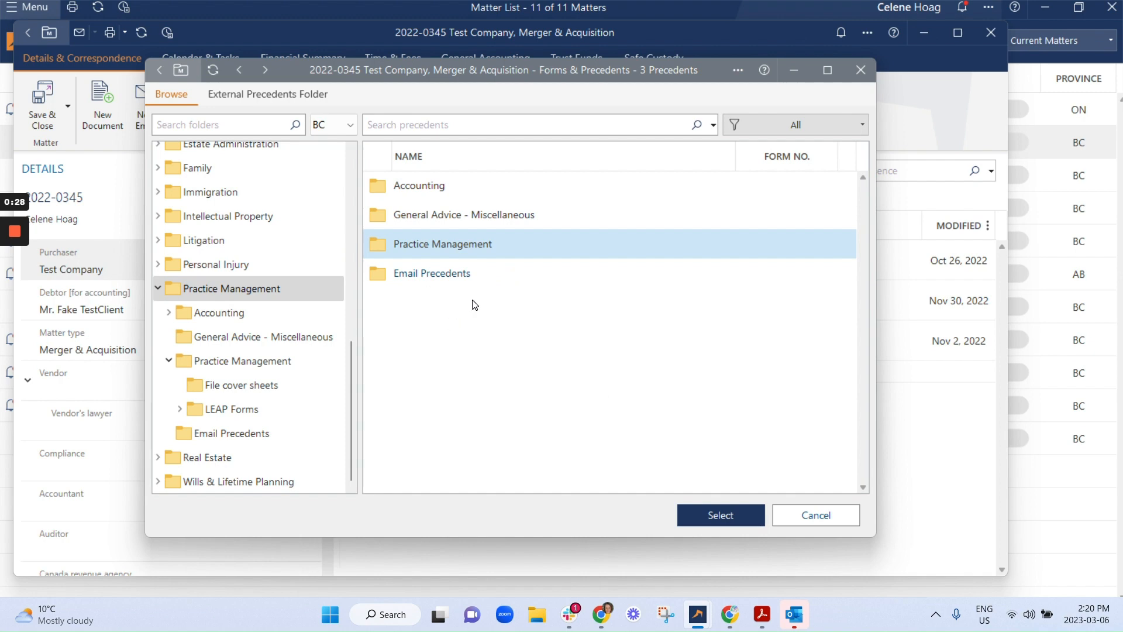
pyautogui.doubleClick(504, 272)
# - Create a new Outlook precedent in the folder with Debtor [for accounting] as recipient, and minimize the main Outlook window
pyautogui.rightClick(468, 233)
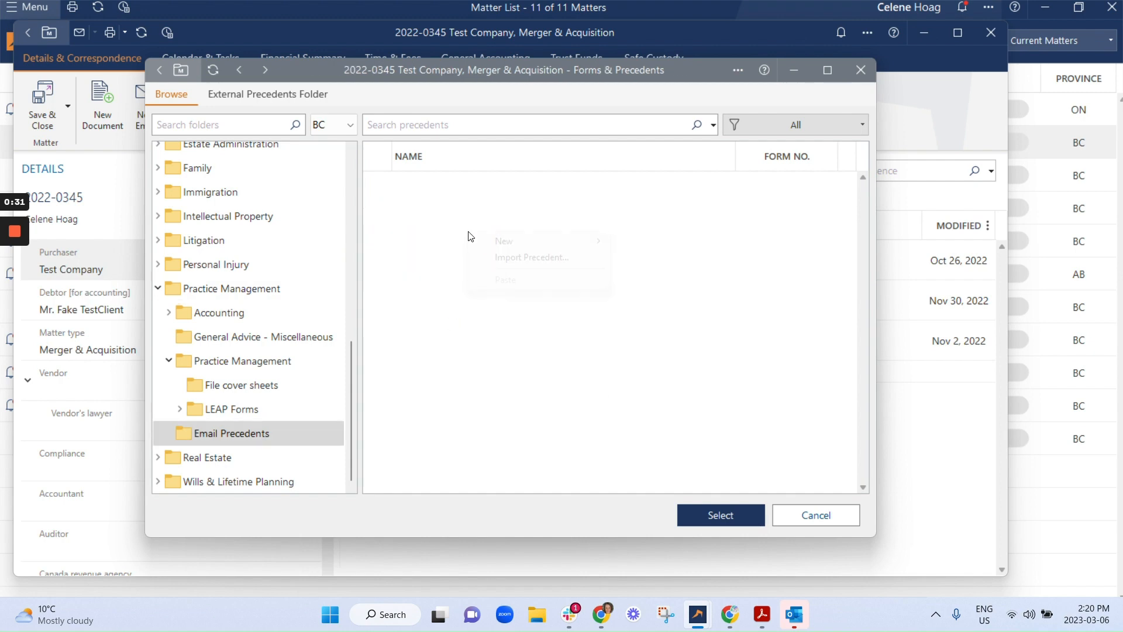
pyautogui.moveTo(539, 244)
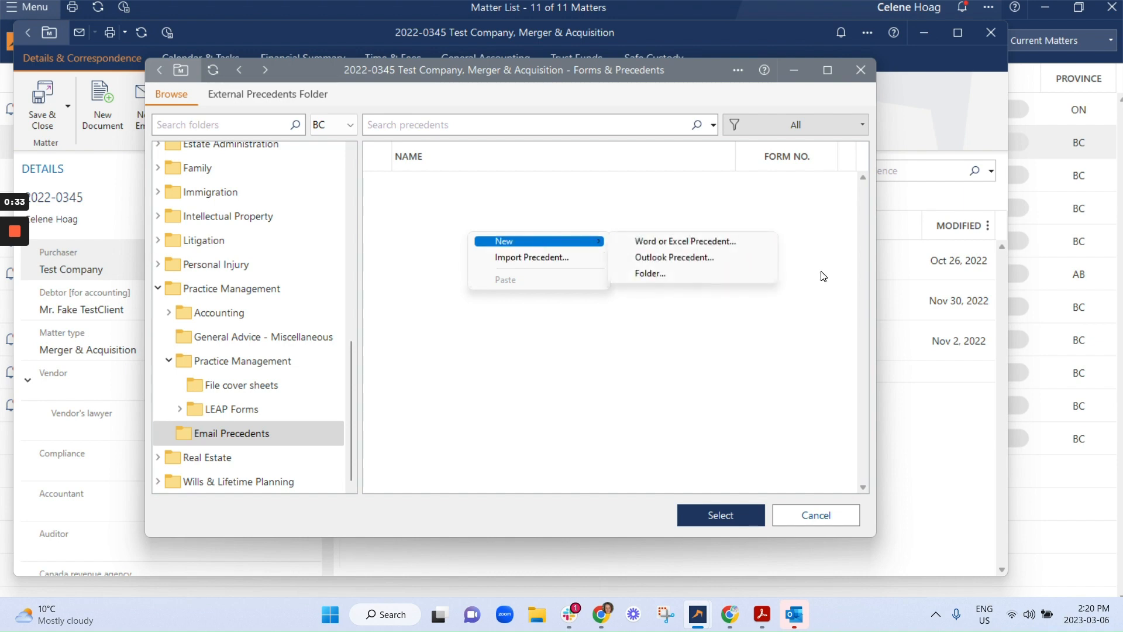
pyautogui.click(710, 258)
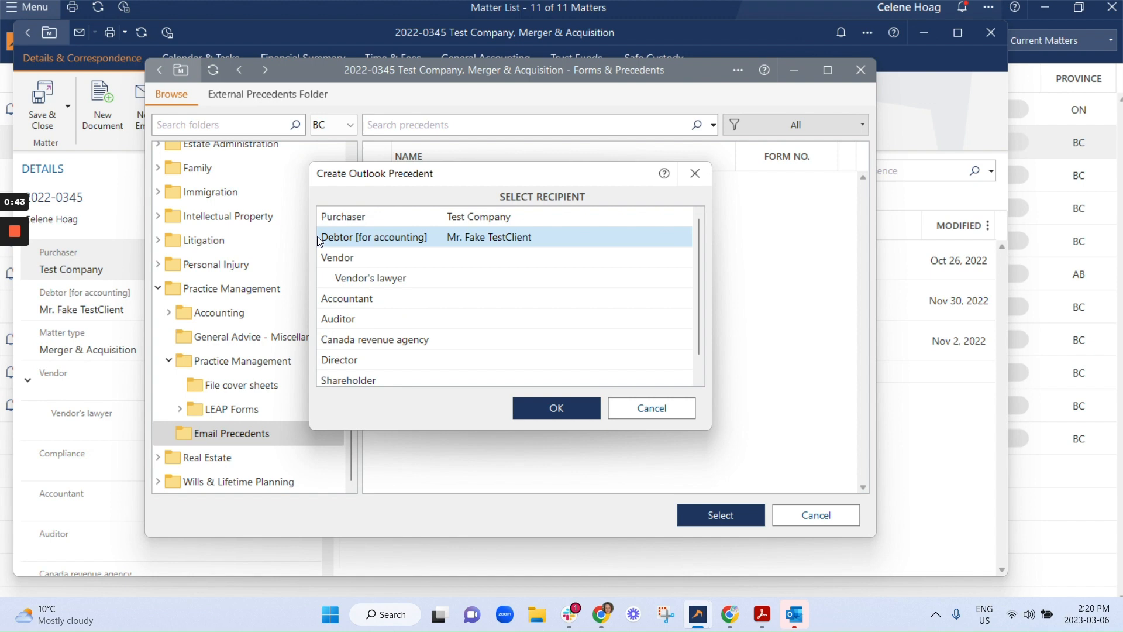
pyautogui.click(557, 407)
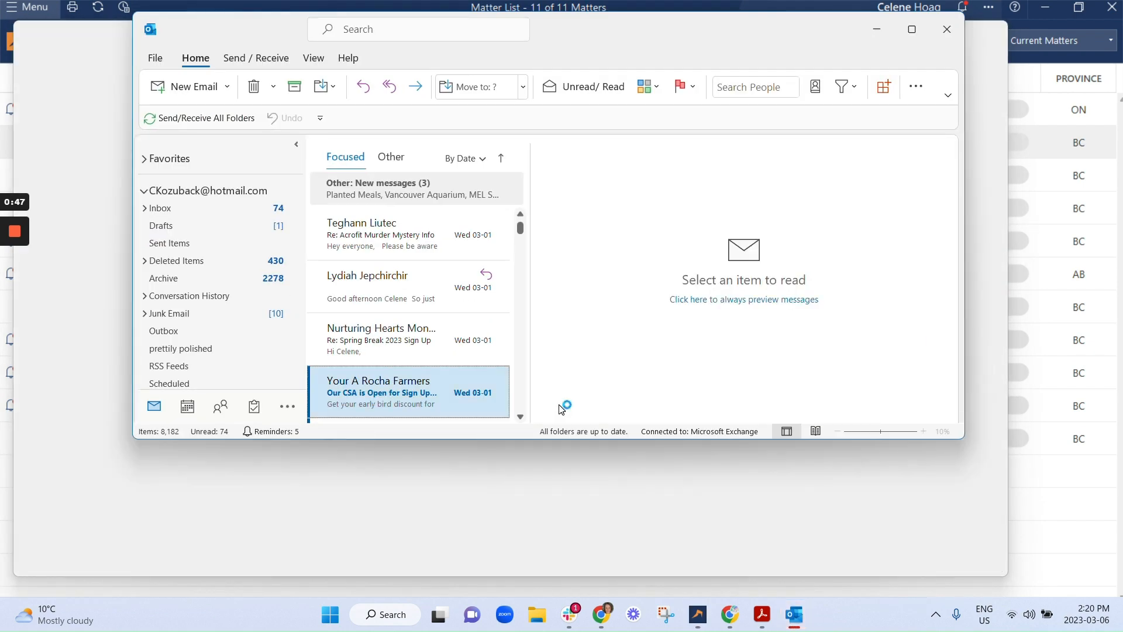
pyautogui.click(877, 30)
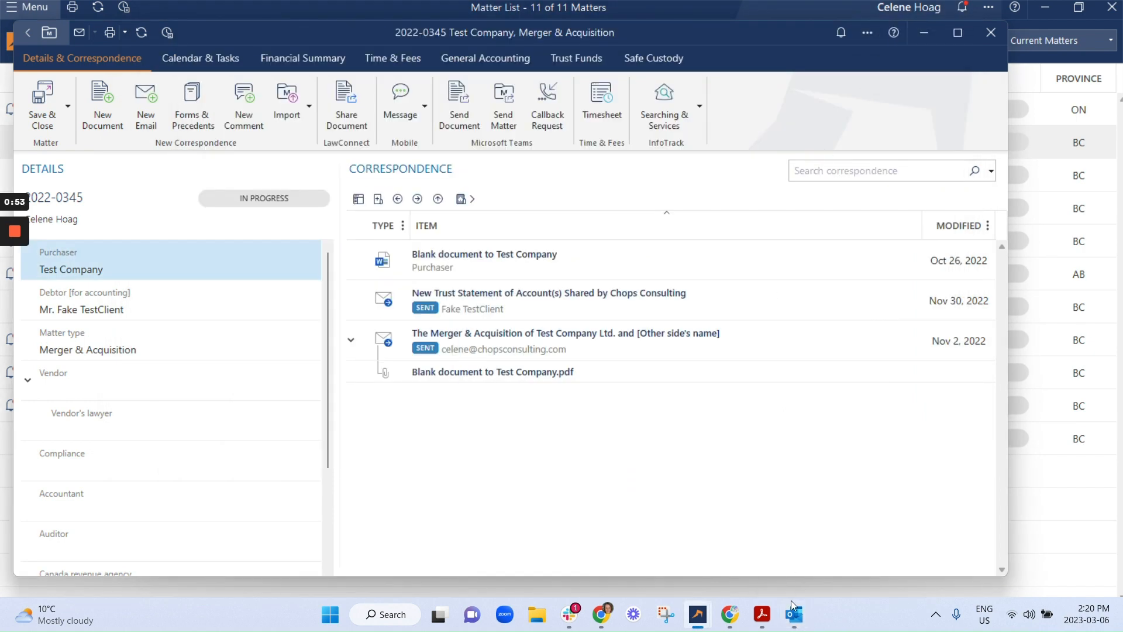
pyautogui.moveTo(14, 245)
pyautogui.click(15, 289)
pyautogui.click(15, 289)
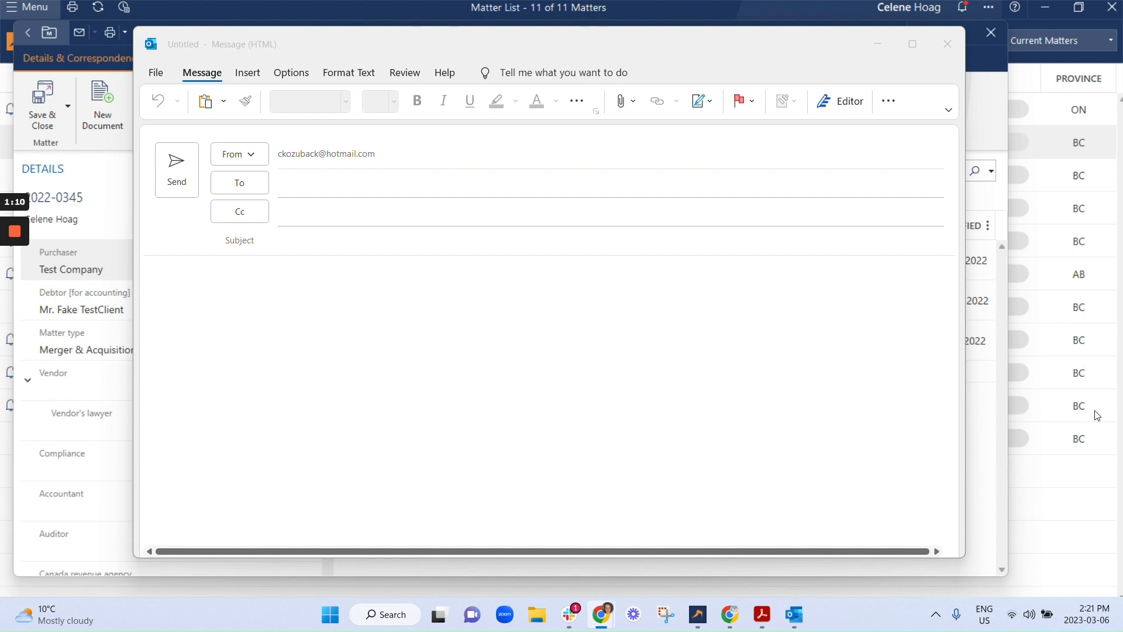
# - Paste the email signature into the message body and set the subject to "Your Invoice From Chops Consulting"
pyautogui.click(235, 333)
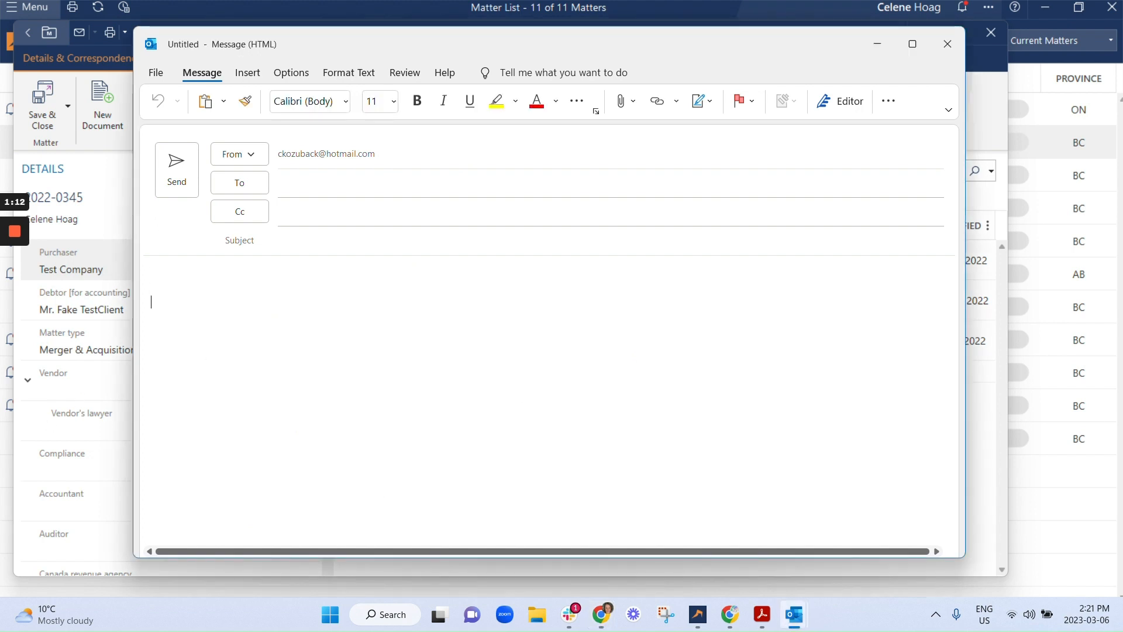
pyautogui.hotkey('ctrl', 'v')
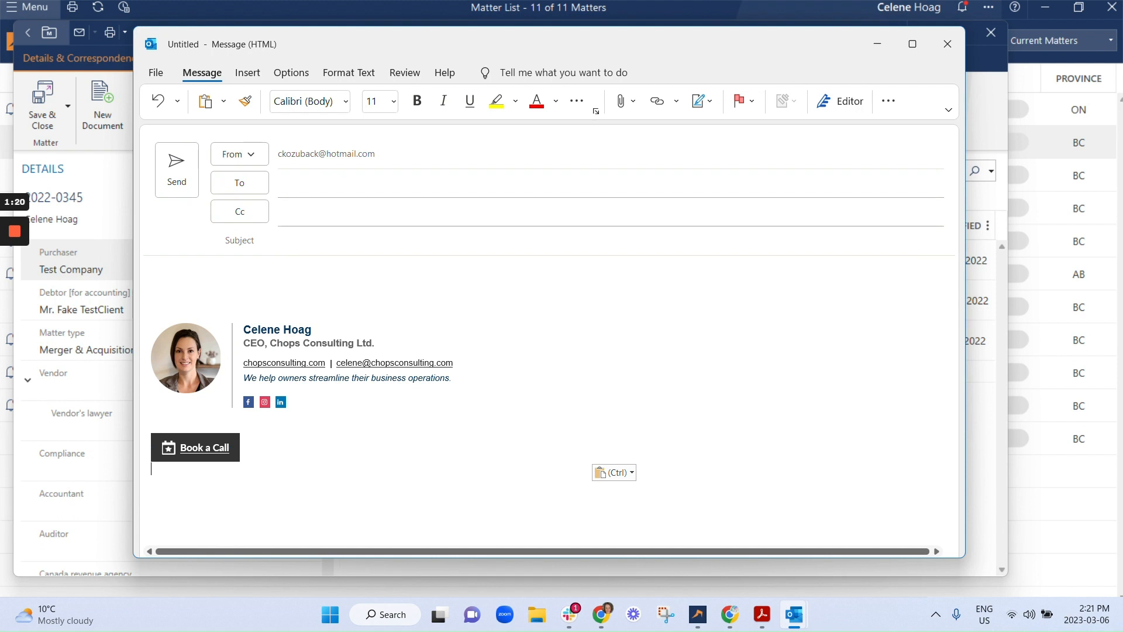
pyautogui.click(351, 241)
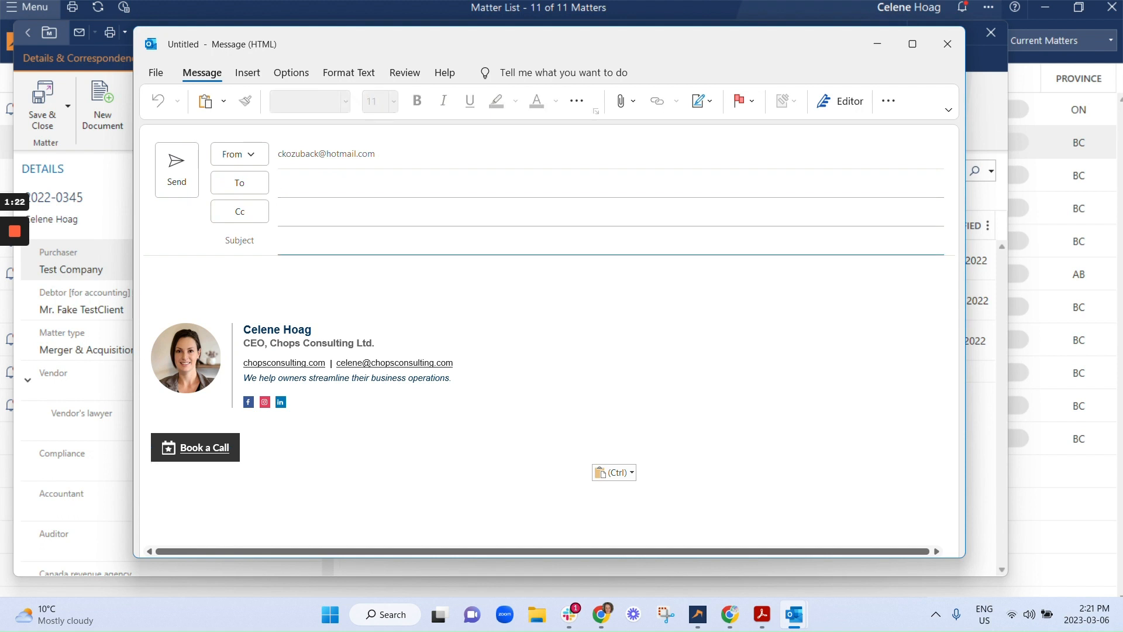
pyautogui.write('Your Invoice From Chops Consulting')
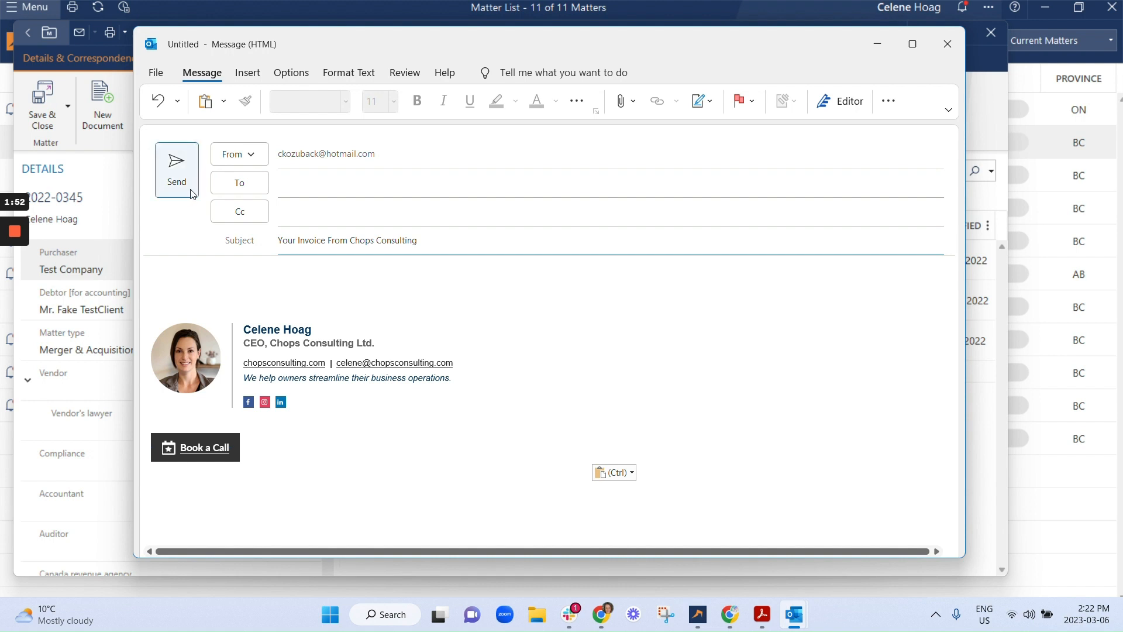
# - Start the greeting above the signature with "Dear" and open LEAP's field insertion for the message
pyautogui.press('Tab')
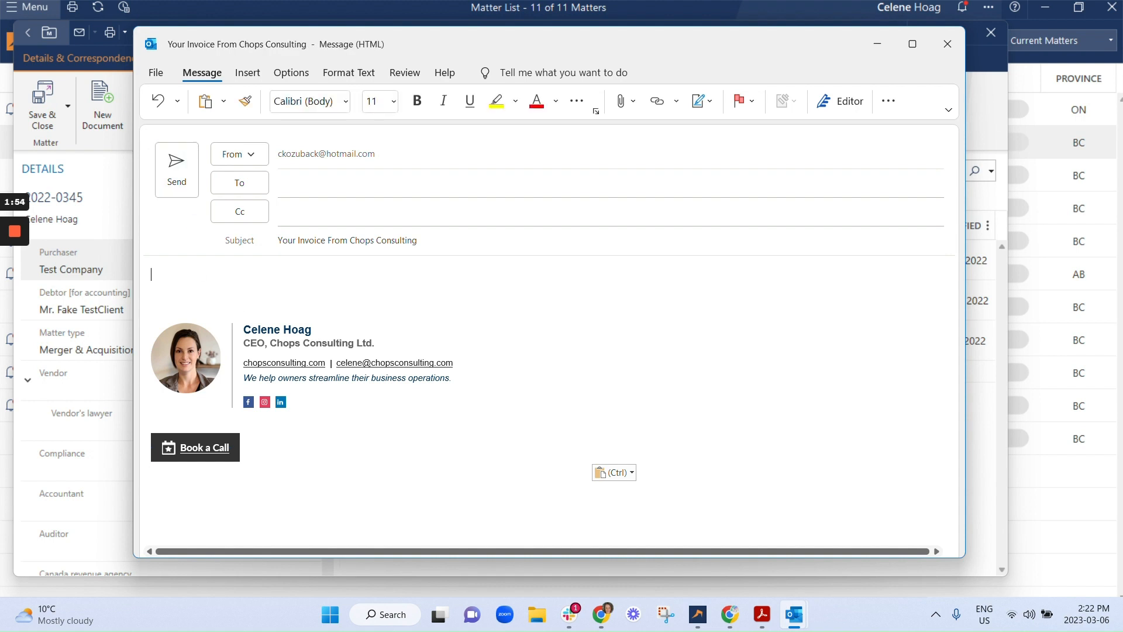
pyautogui.write('Dear')
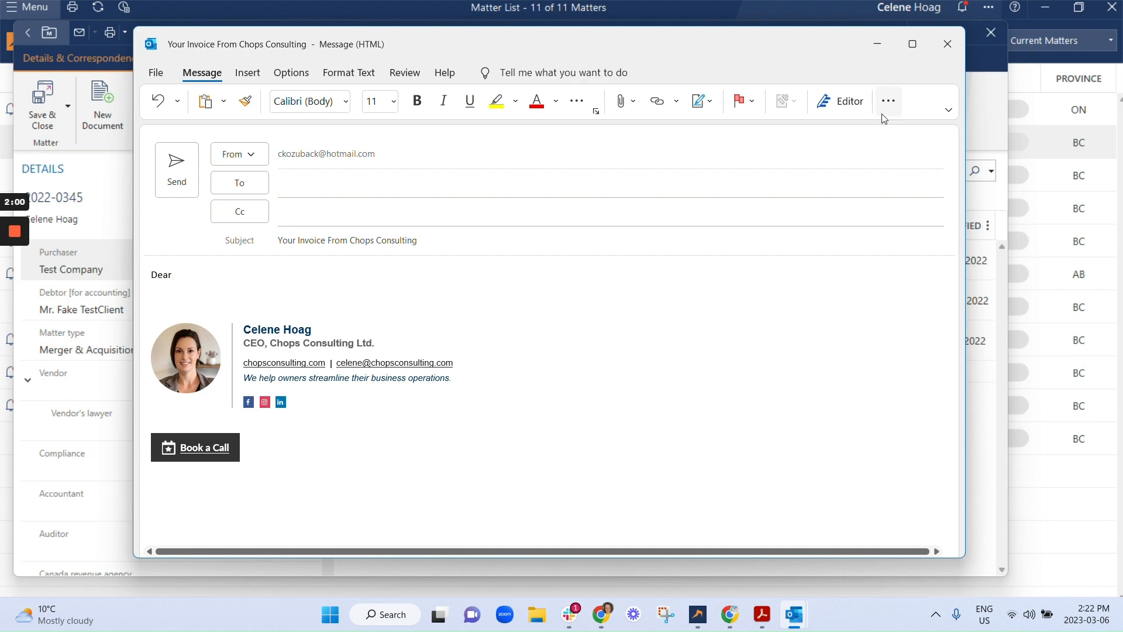
pyautogui.click(889, 101)
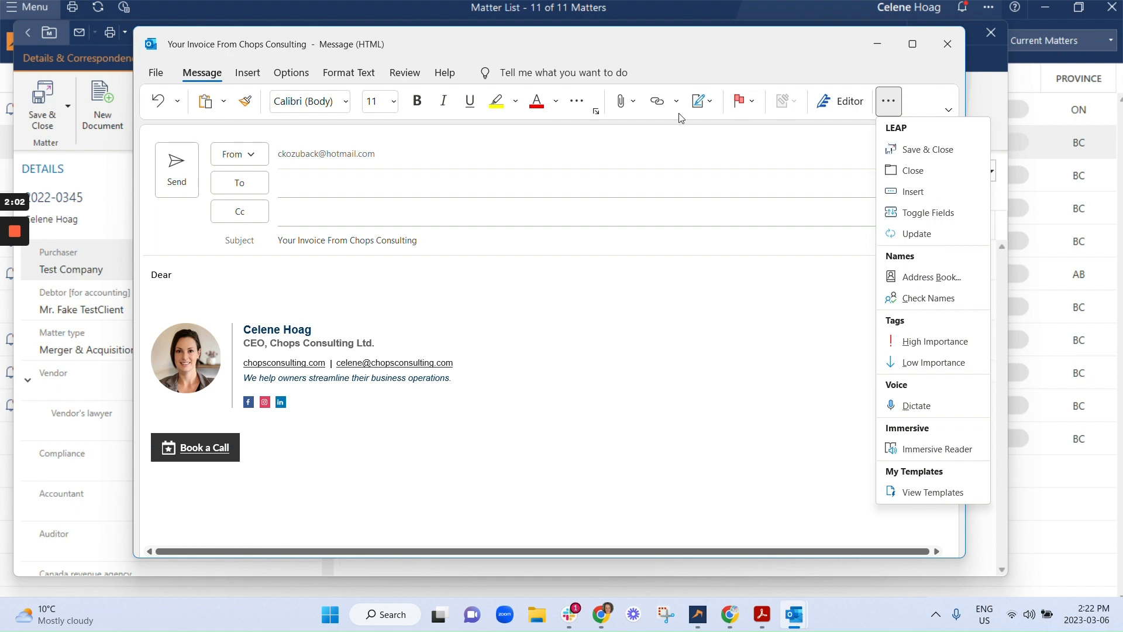
pyautogui.click(927, 193)
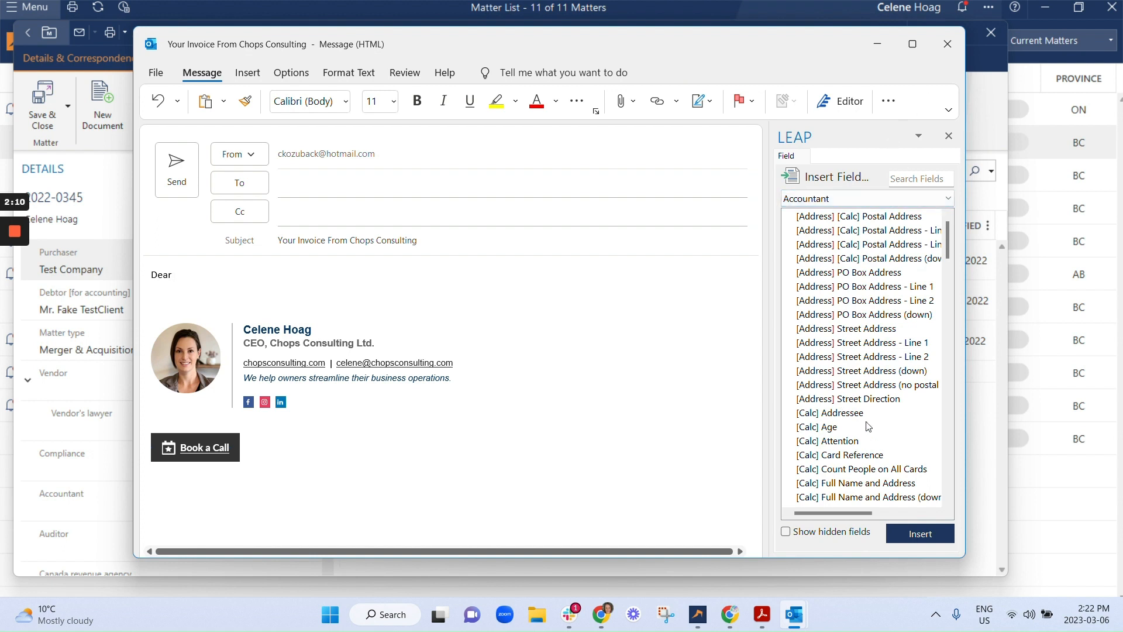
# - Insert the Accountant's "[Card] Full Name" field after "Dear" and toggle the fields to show their codes
pyautogui.scroll(-3, 871, 421)
pyautogui.scroll(-4, 903, 351)
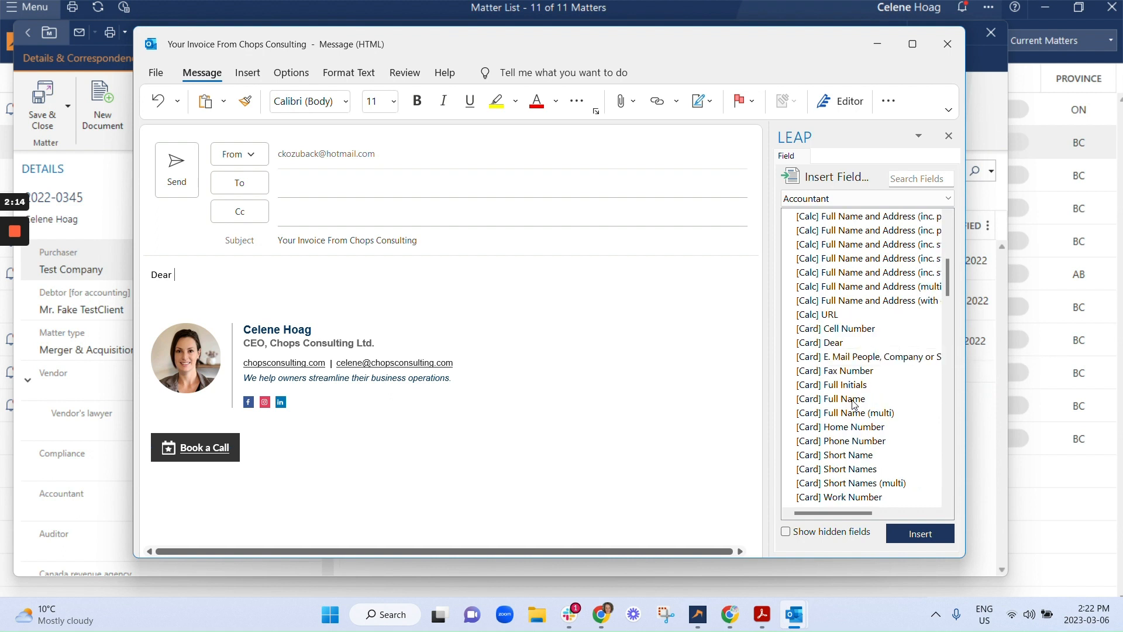
pyautogui.click(853, 402)
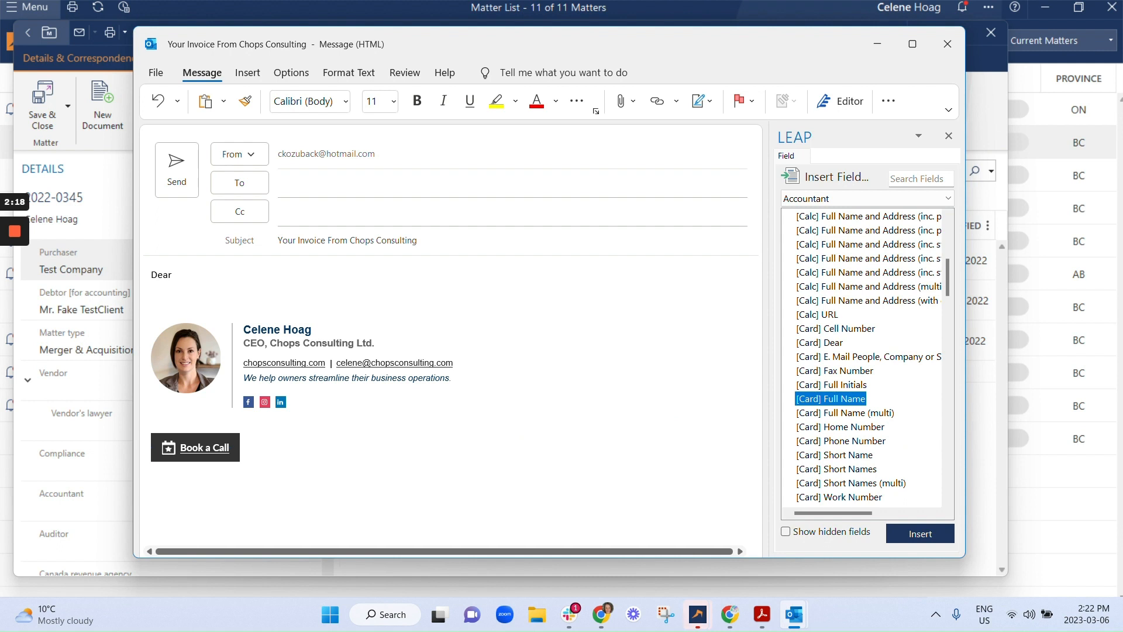
pyautogui.click(175, 275)
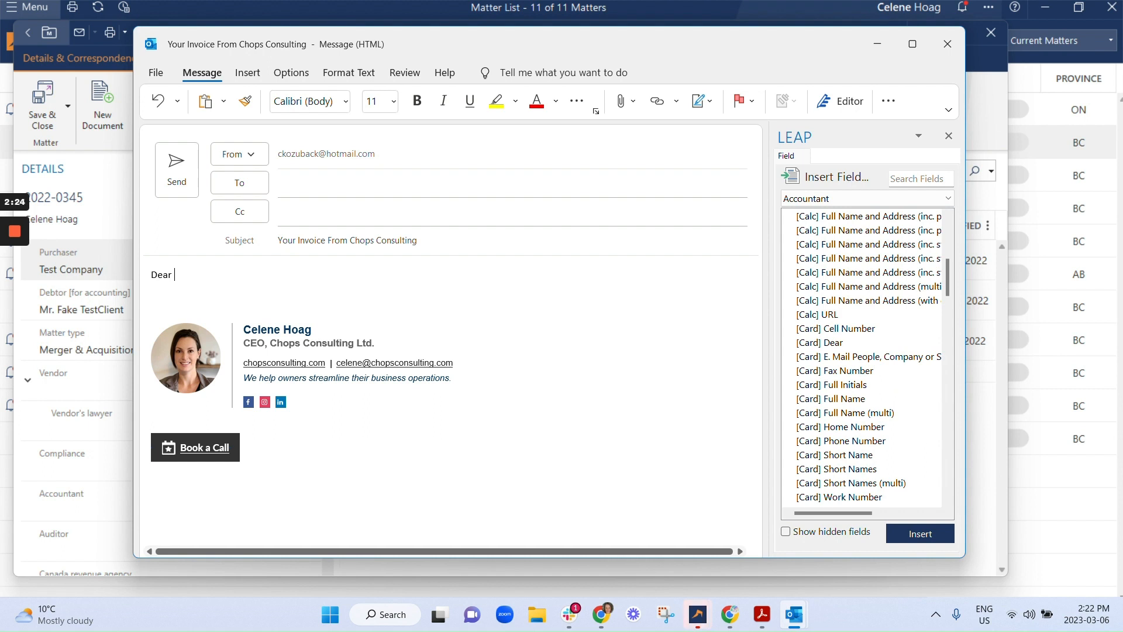
pyautogui.click(846, 400)
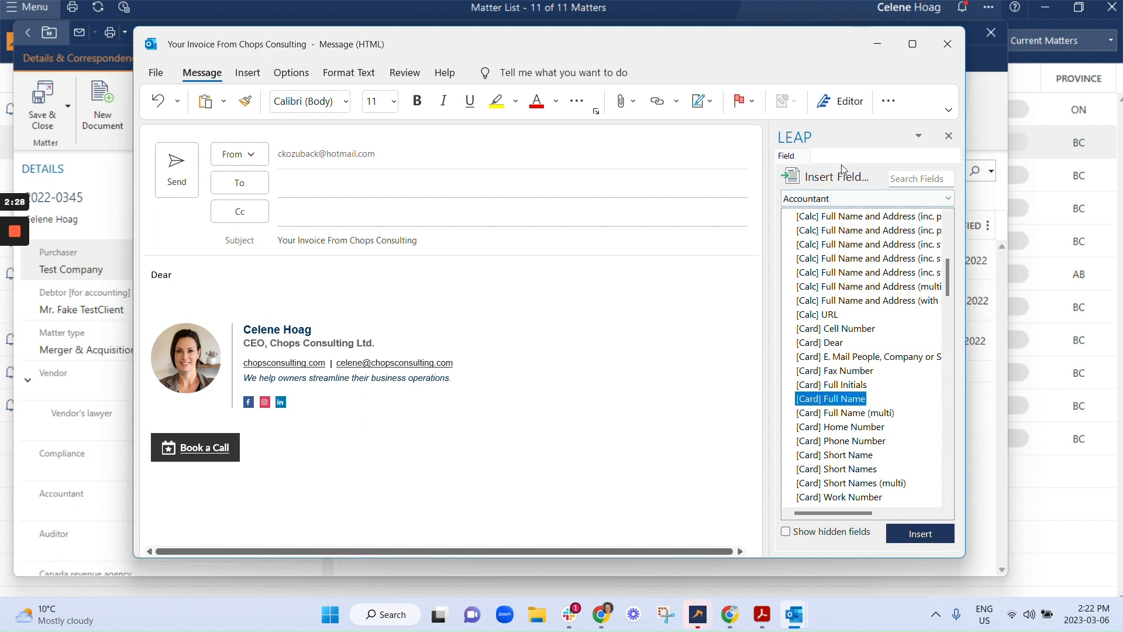
pyautogui.click(889, 100)
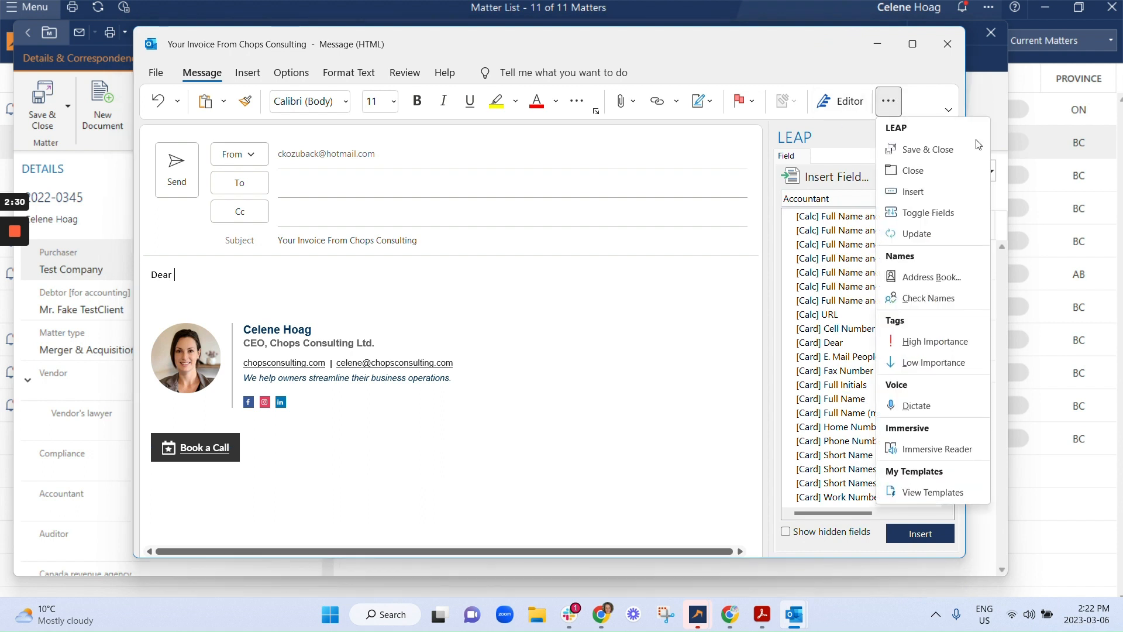
pyautogui.click(959, 210)
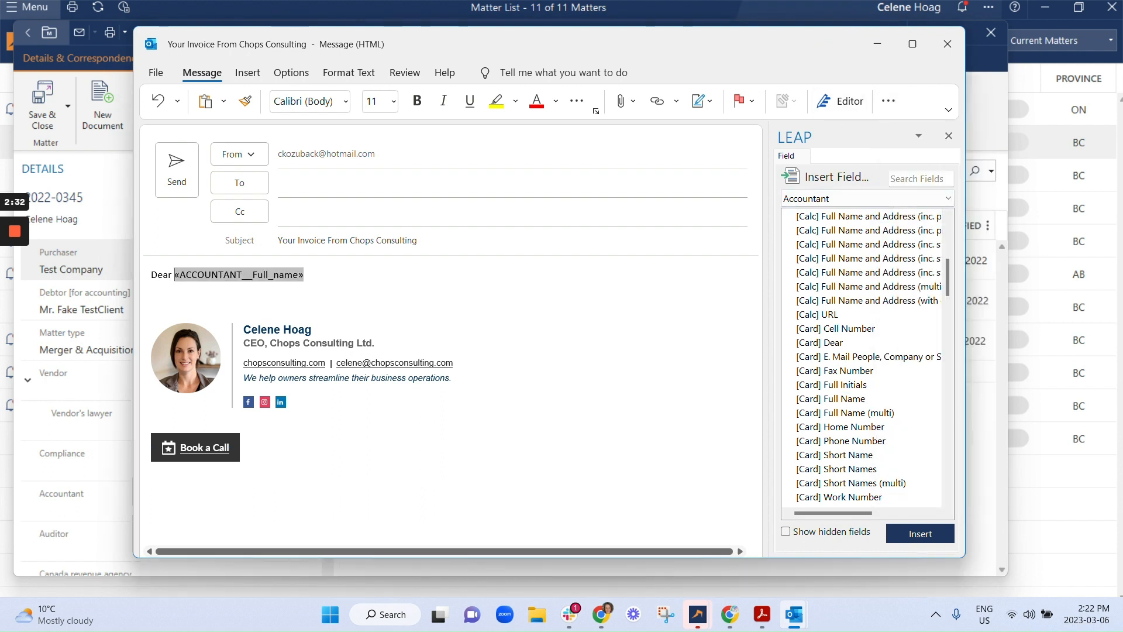
pyautogui.click(306, 274)
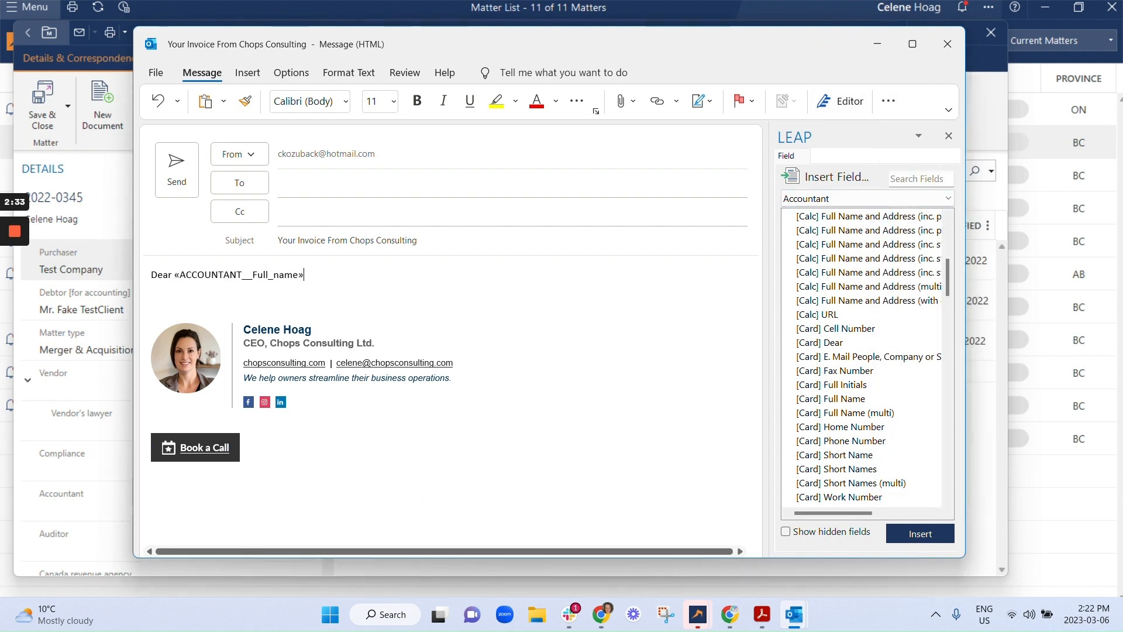
# - Replace the accountant field in the greeting with "[Card] Full Name" from the Card category, add a comma and start a new line
pyautogui.click(897, 197)
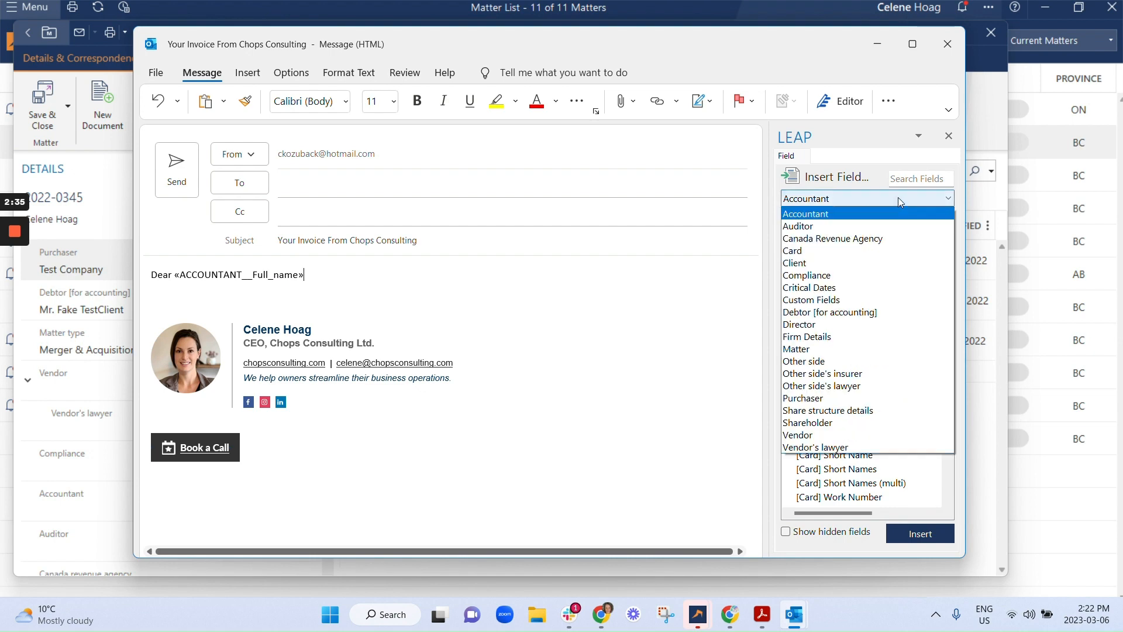
pyautogui.click(862, 255)
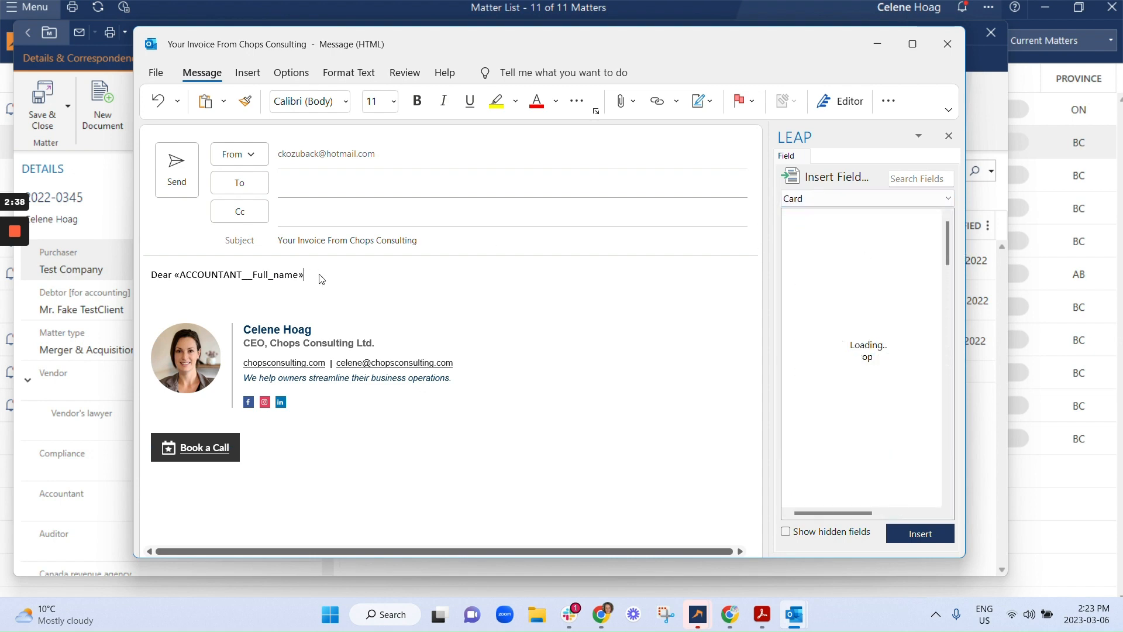
pyautogui.moveTo(321, 279); pyautogui.dragTo(173, 277)
pyautogui.press('BackSpace')
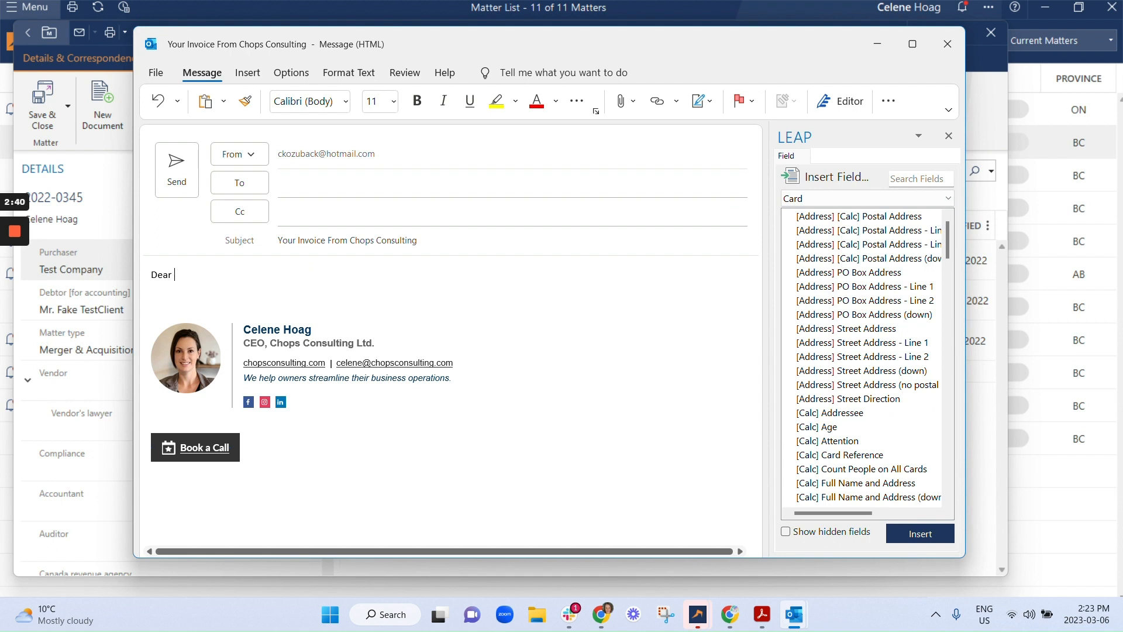
pyautogui.scroll(-3, 854, 363)
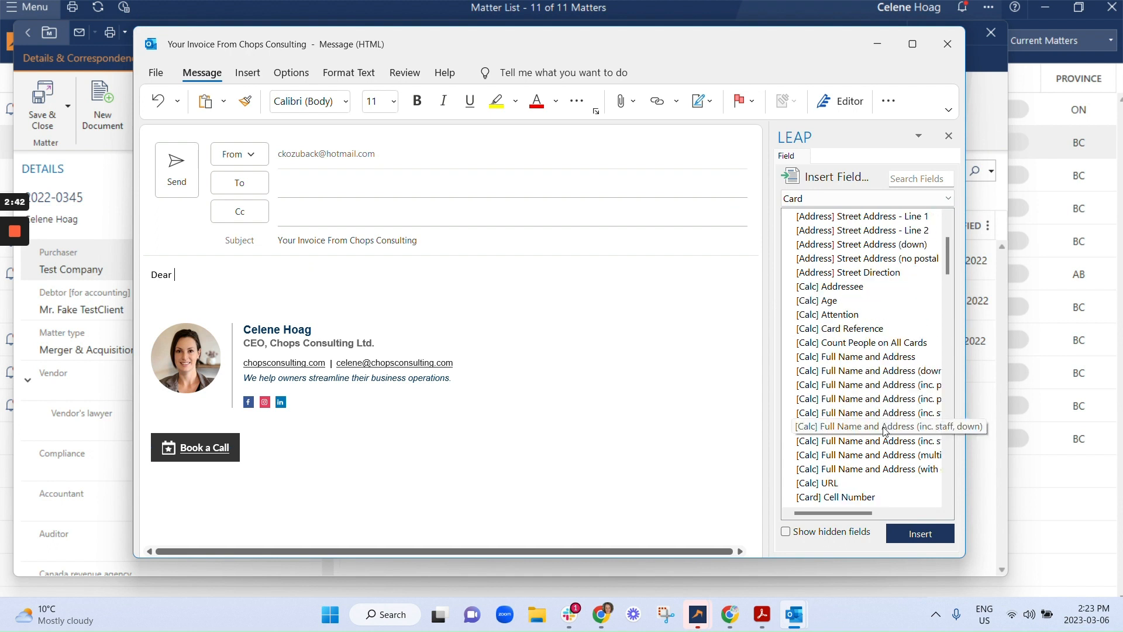
pyautogui.scroll(-3, 886, 435)
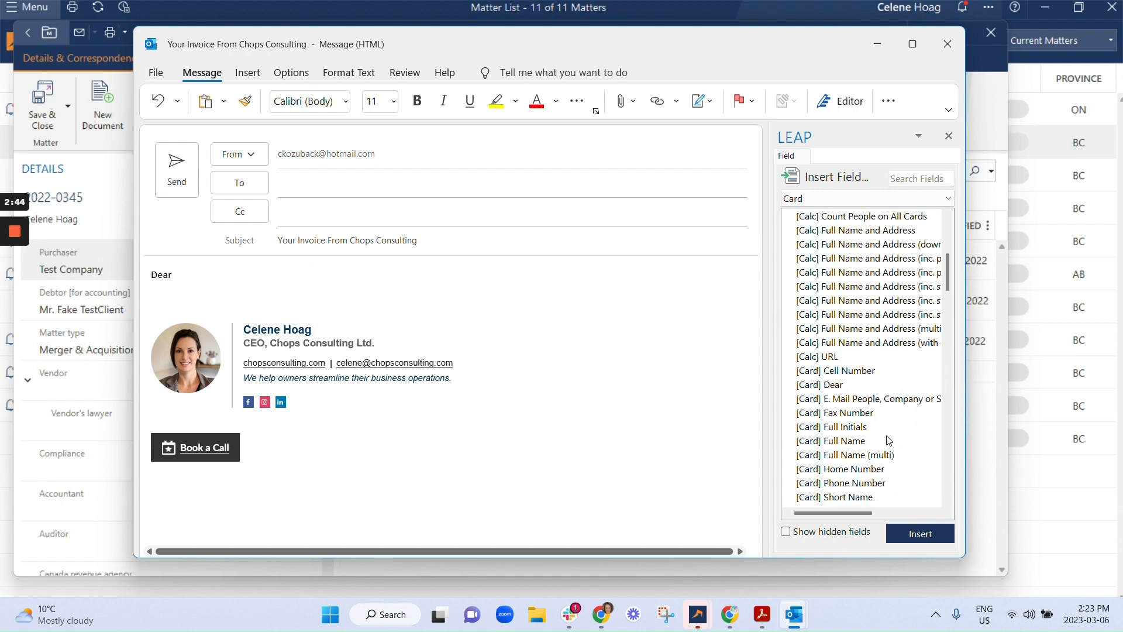
pyautogui.click(852, 443)
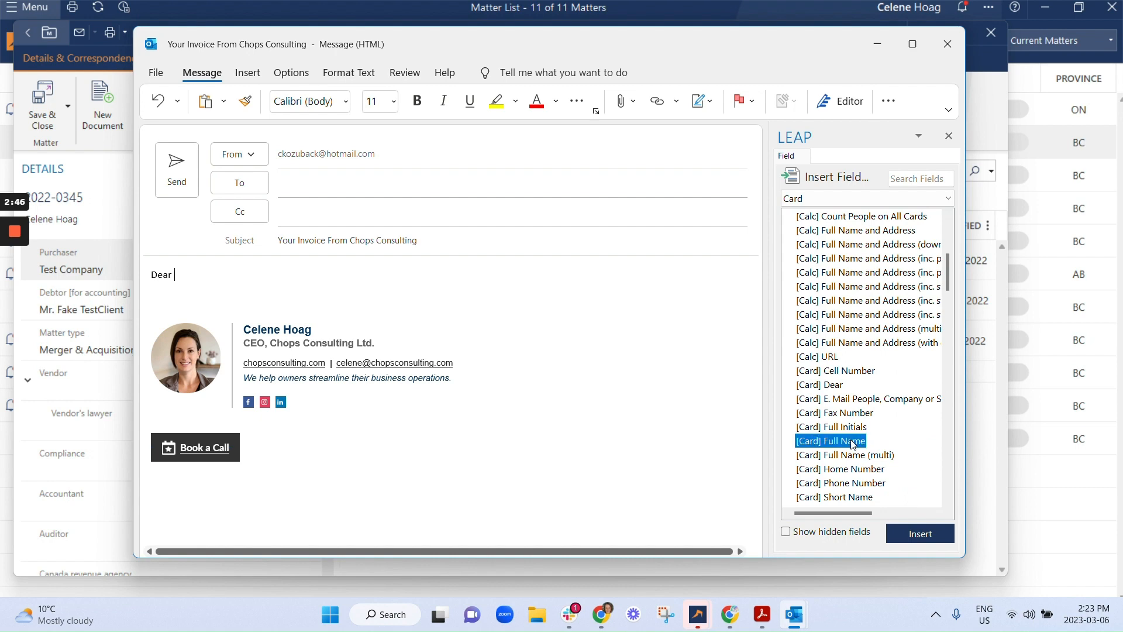
pyautogui.doubleClick(853, 442)
pyautogui.click(241, 275)
pyautogui.write(',')
pyautogui.press('Return')
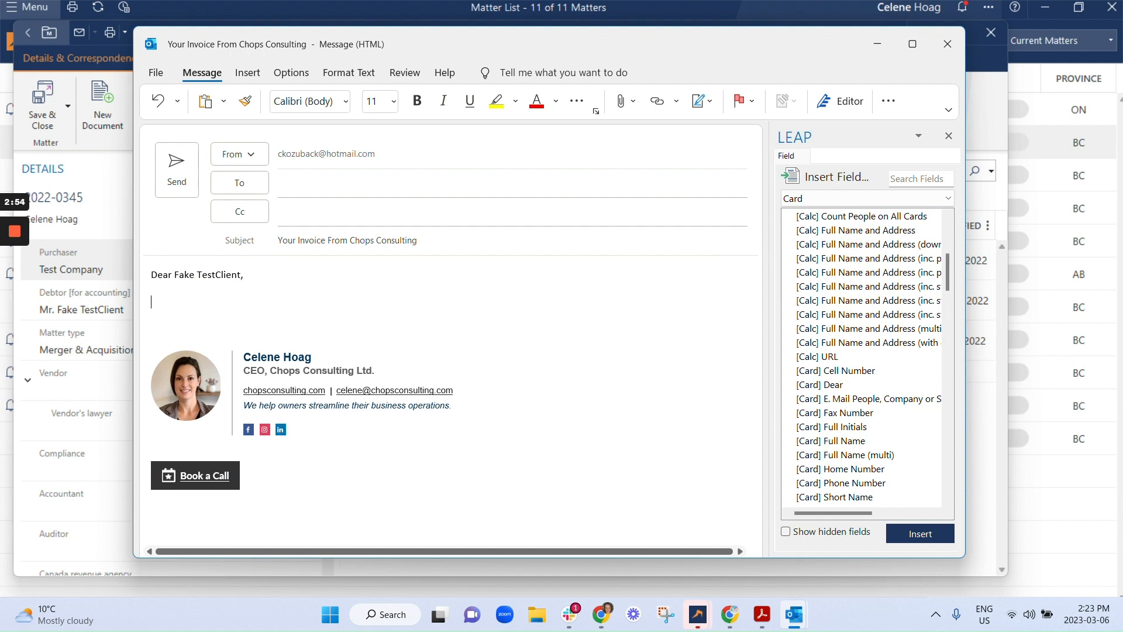
# - Write "You have an invoice outstanding for" on the line below the greeting
pyautogui.write('You have an i')
pyautogui.write('nvoice')
pyautogui.write(' for')
pyautogui.press('BackSpace')
pyautogui.press('BackSpace')
pyautogui.press('BackSpace')
pyautogui.press('BackSpace')
pyautogui.write('outstanding for')
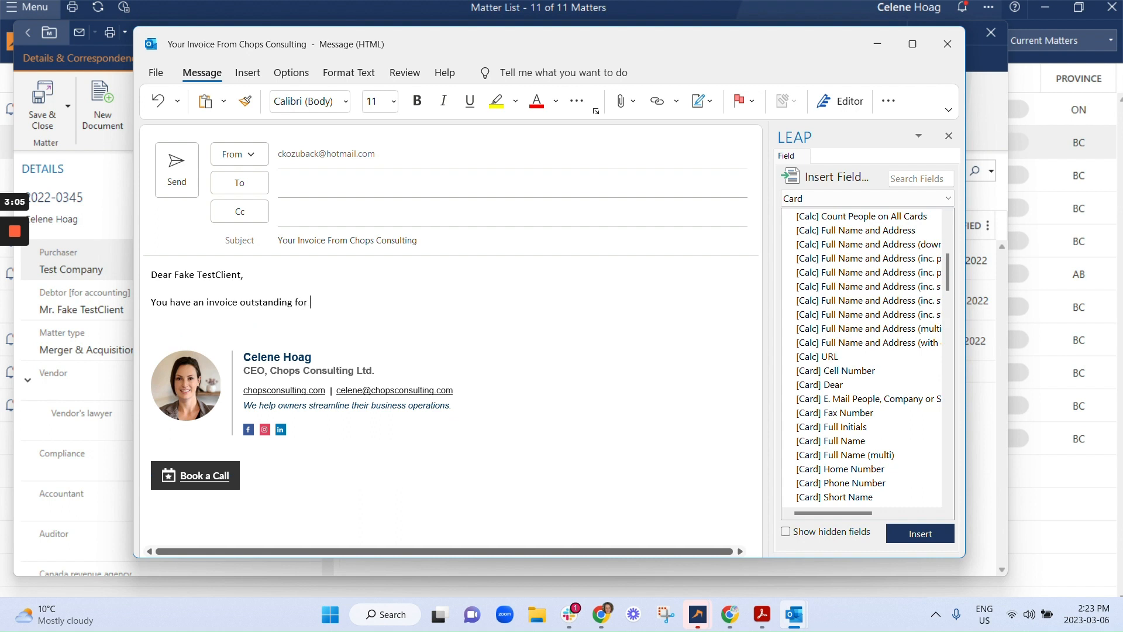
# - Insert the "[Calc] Re Line 1" field from the Matter category after "You have an invoice outstanding for" and end the sentence with a period
pyautogui.click(807, 197)
pyautogui.click(845, 350)
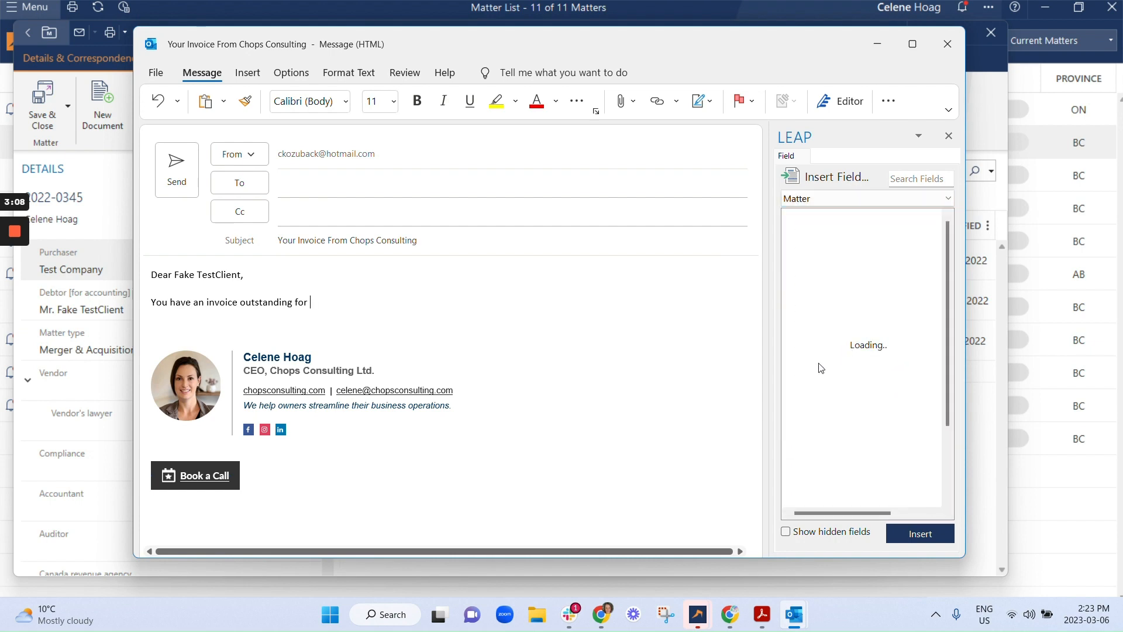
pyautogui.scroll(-4, 882, 321)
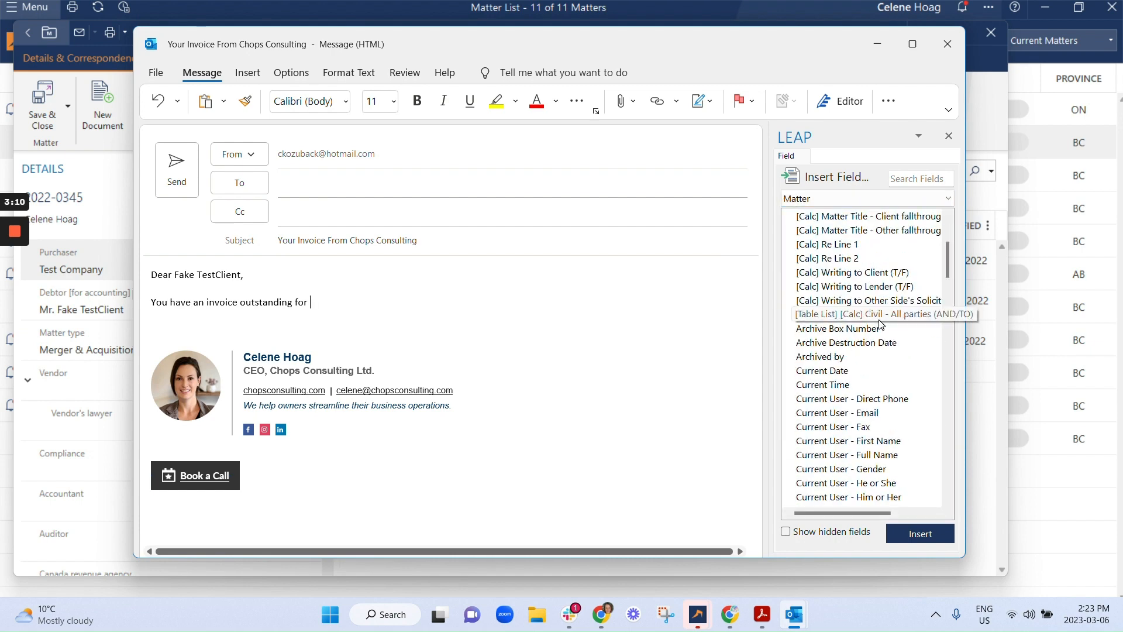
pyautogui.scroll(4, 880, 319)
pyautogui.click(918, 178)
pyautogui.write('re')
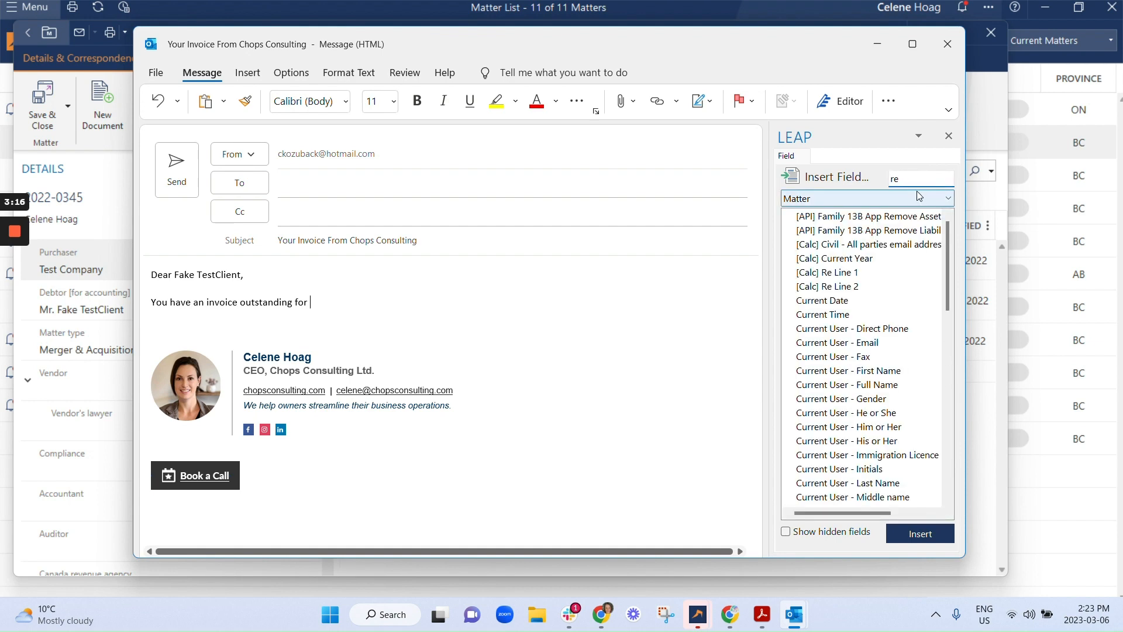
pyautogui.write(' li')
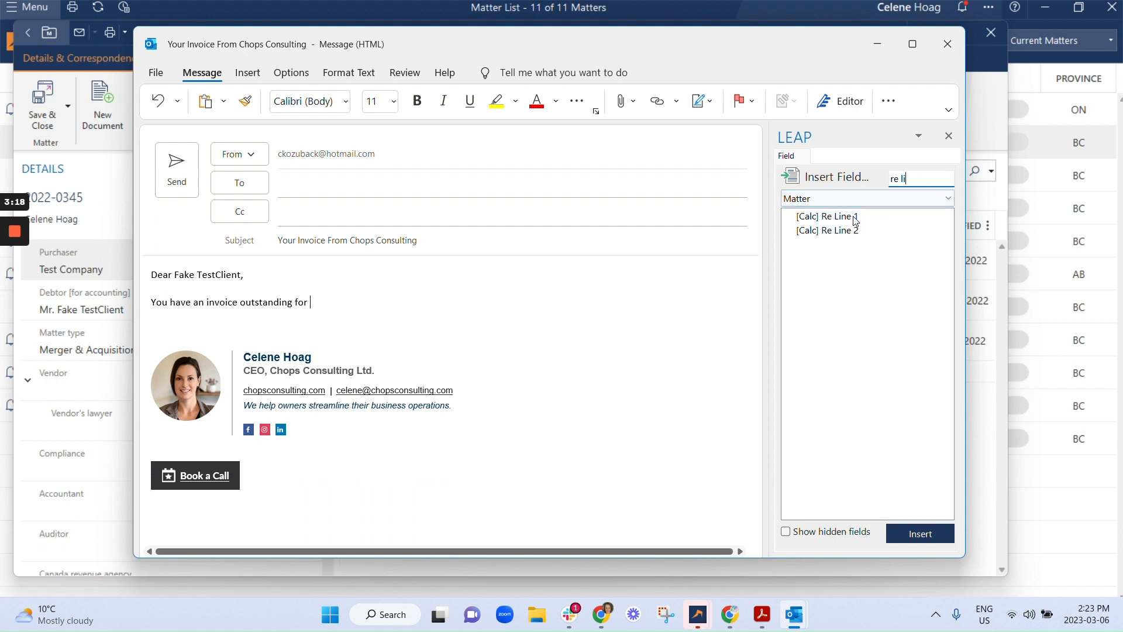
pyautogui.click(854, 217)
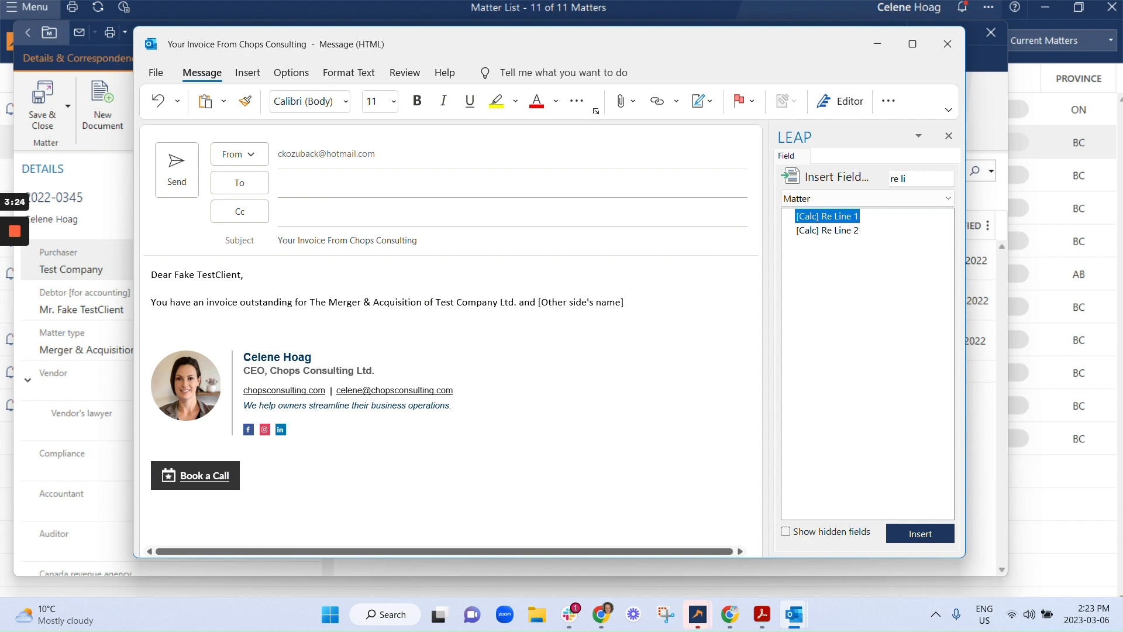
pyautogui.click(151, 315)
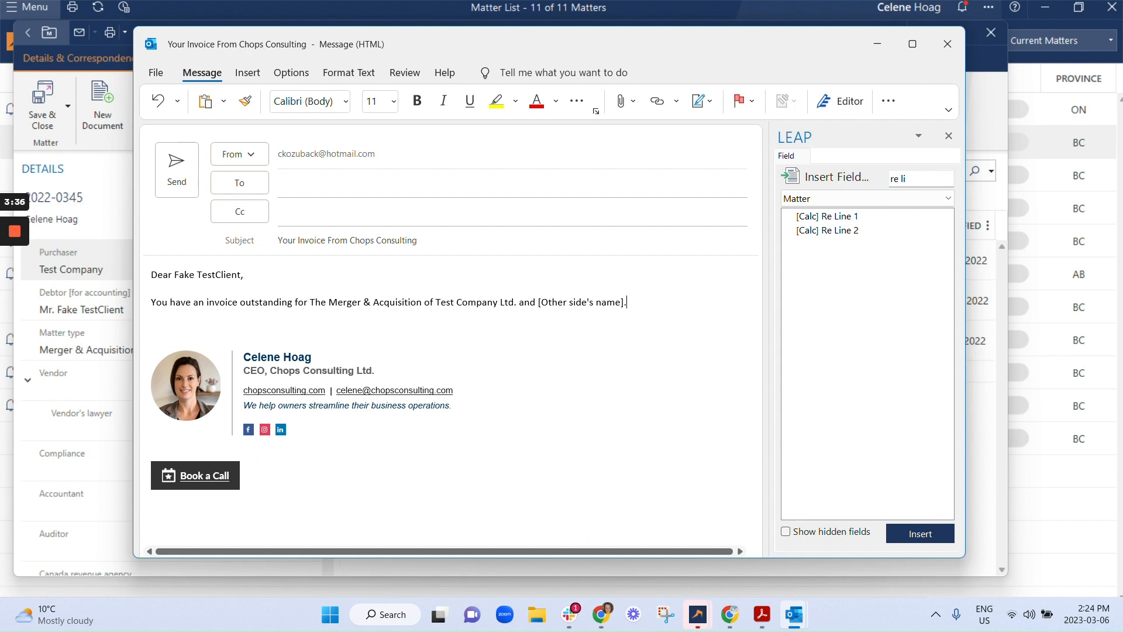
# - Start a new paragraph with the sentence "Please see the attached pdf for details."
pyautogui.press('Return')
pyautogui.write('Please')
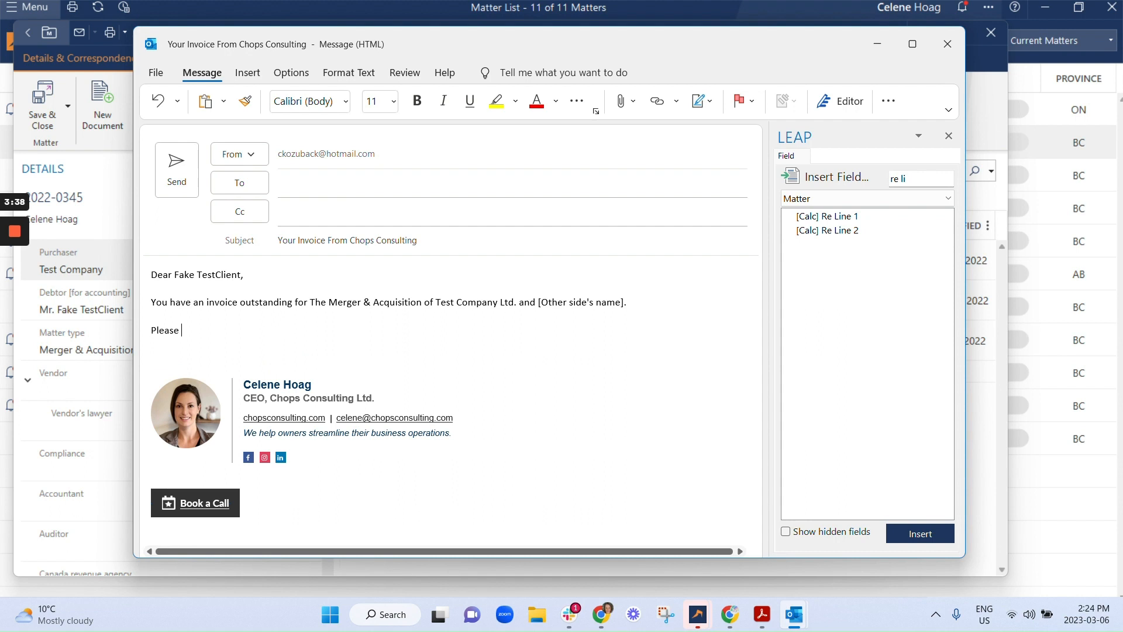
pyautogui.write(' see the attached pdf for d')
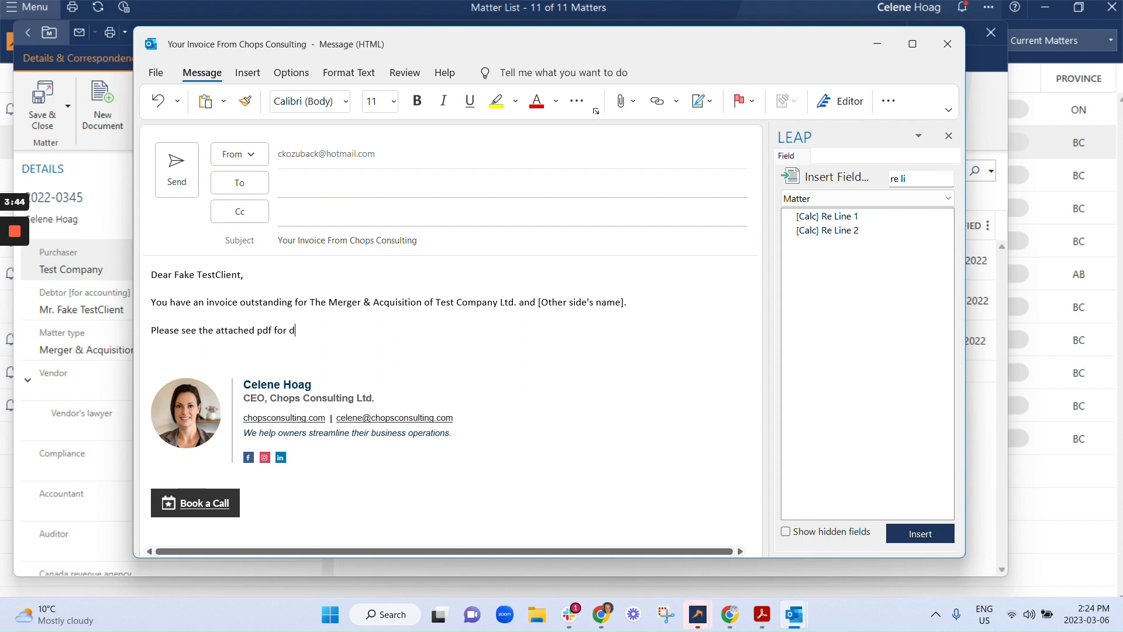
pyautogui.write('etails,')
pyautogui.write(' You may make a payment via')
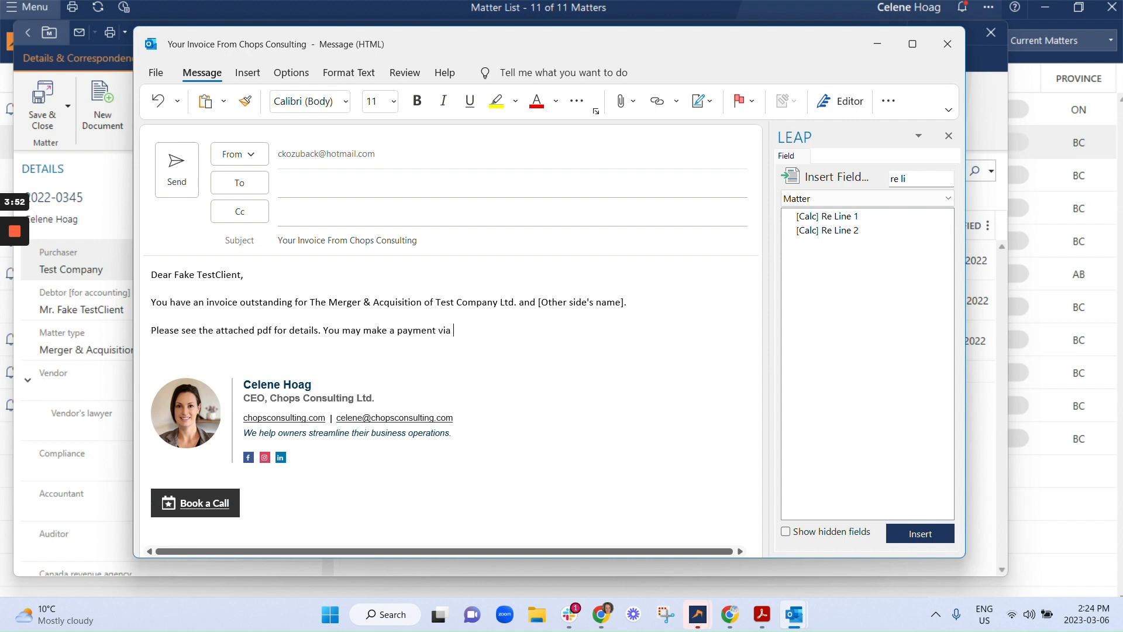
pyautogui.write(' etransfer to [email], by')
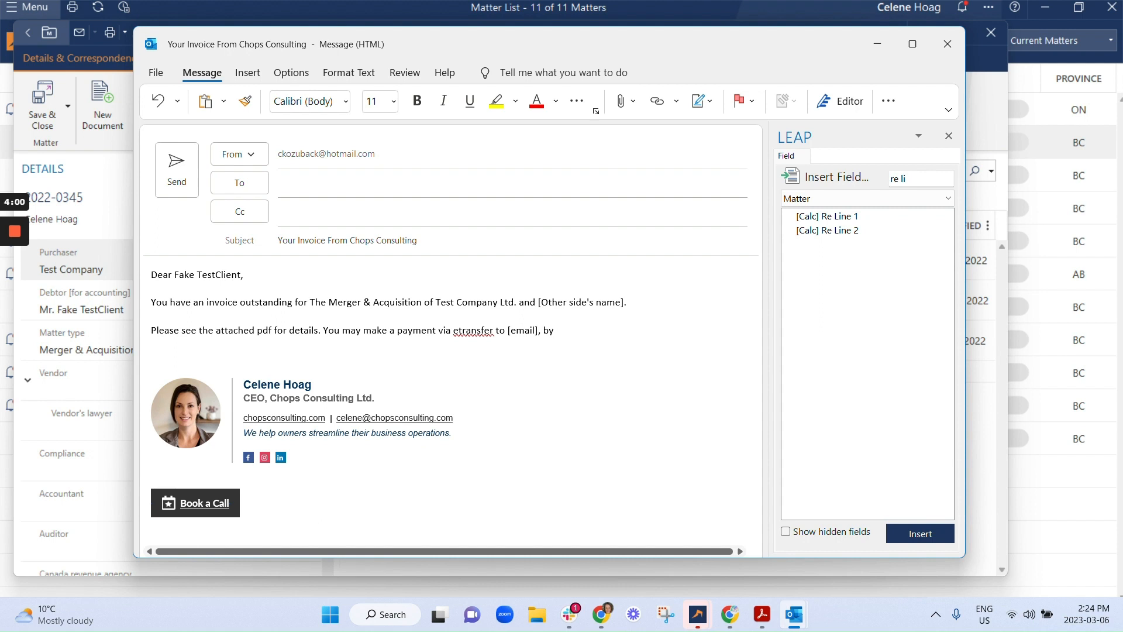
pyautogui.write(' cheque')
# - Add the sentence "You may make a payment via etransfer to [email], by cheque to [address]." to the same paragraph
pyautogui.write('to [address')
pyautogui.write('], or by ')
pyautogui.write('cre')
pyautogui.press('BackSpace')
pyautogui.press('BackSpace')
pyautogui.press('BackSpace')
pyautogui.press('BackSpace')
pyautogui.press('BackSpace')
pyautogui.press('BackSpace')
pyautogui.press('BackSpace')
pyautogui.press('BackSpace')
pyautogui.press('BackSpace')
pyautogui.write('.')
# - Add "To pay by credit card, please call our office at" followed by the office phone number in square brackets and a period
pyautogui.write('To pay b')
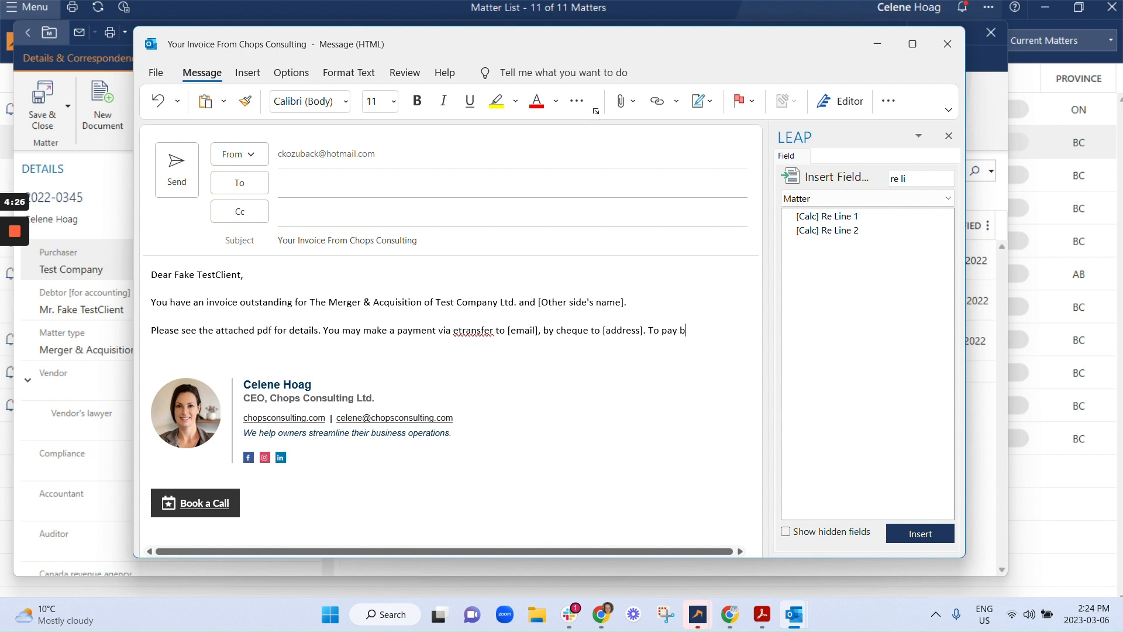
pyautogui.write('y credit card, pl')
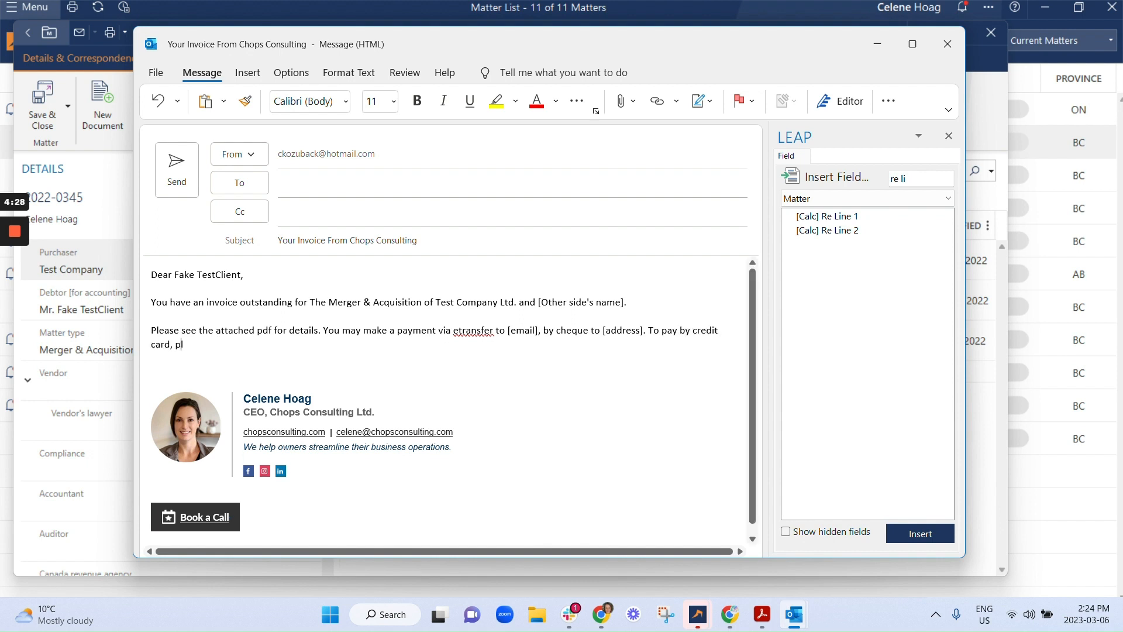
pyautogui.write('ease call our office at [8888')
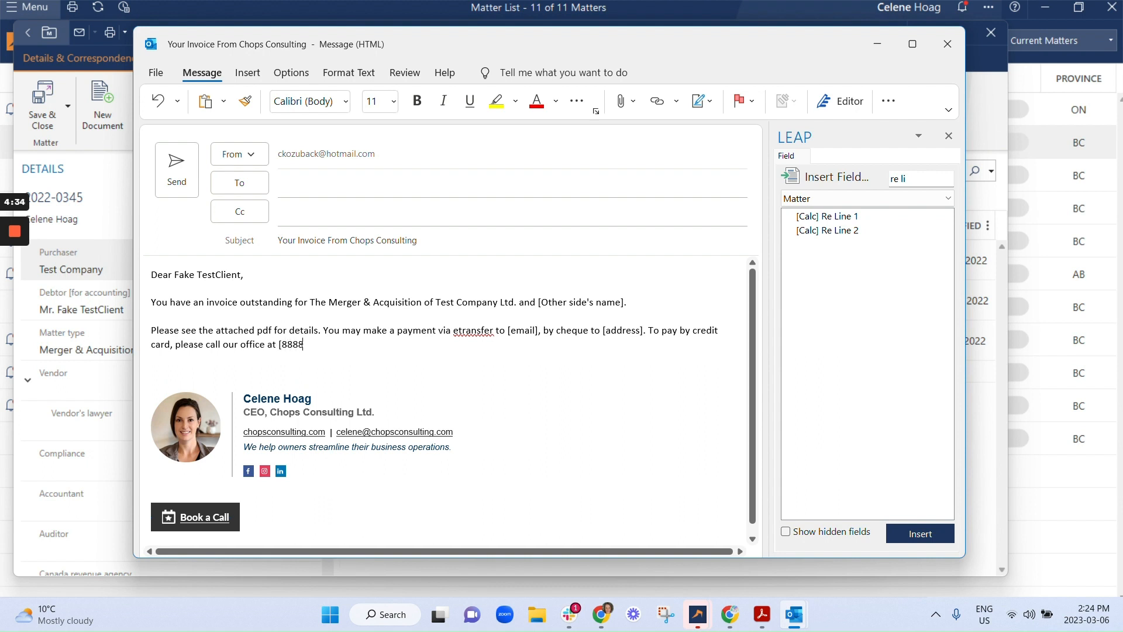
pyautogui.write('-888-8888-')
pyautogui.write('].')
# - Write a closing paragraph: "If you have any questions, do not hesitate to reach out by responding to this email."
pyautogui.press('Return')
pyautogui.write('If you have any ')
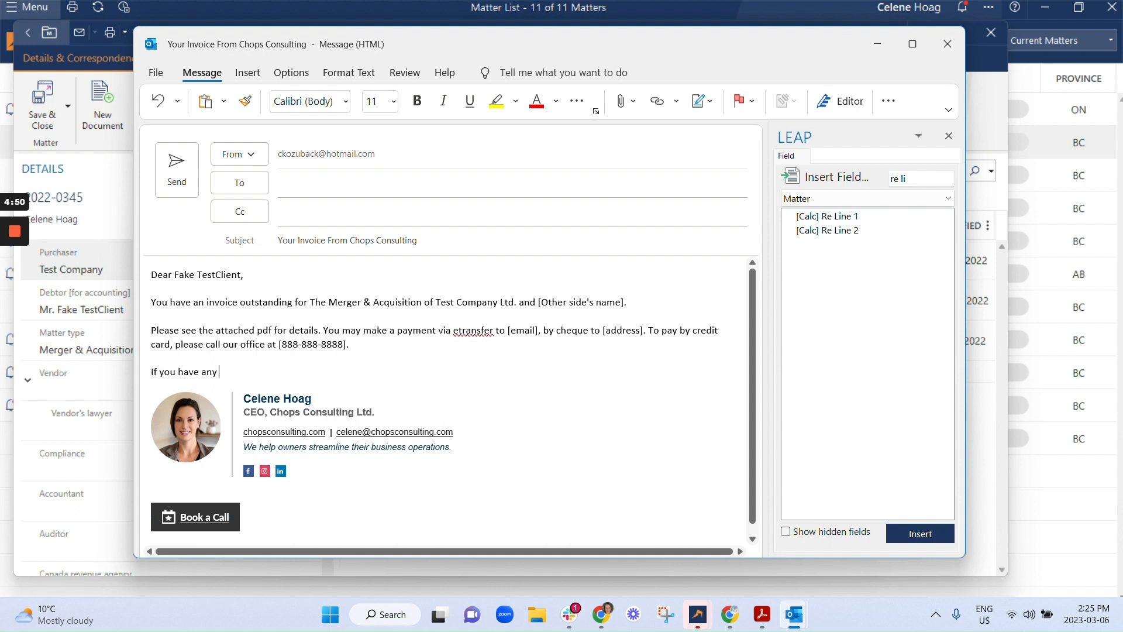
pyautogui.write('questions, do not hesitate to reach out by res')
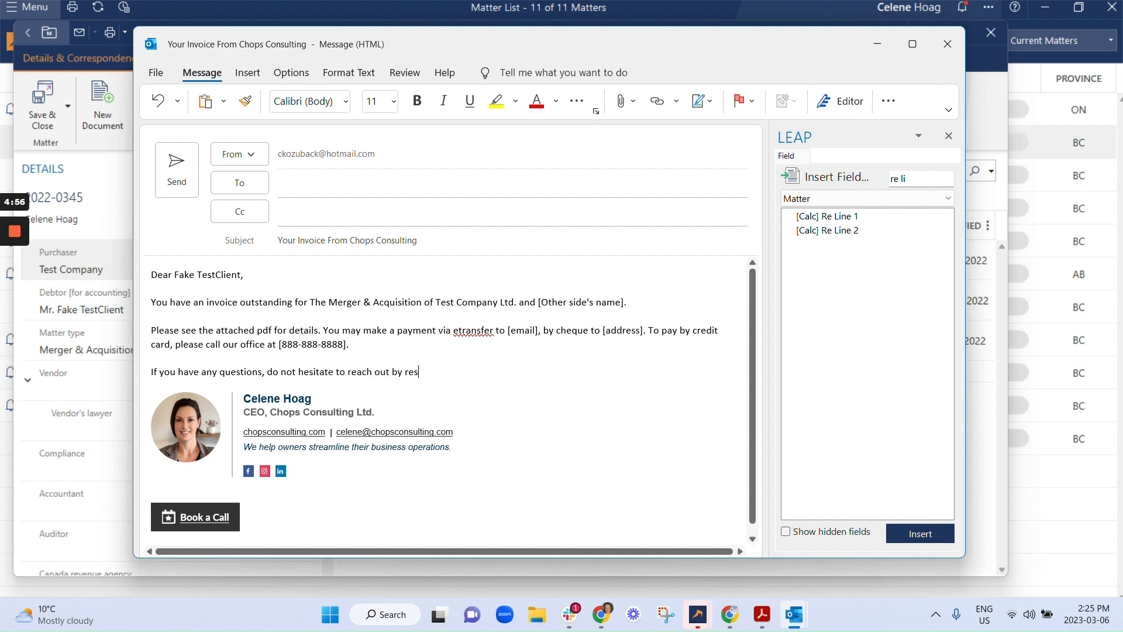
pyautogui.write('ponding to this email.')
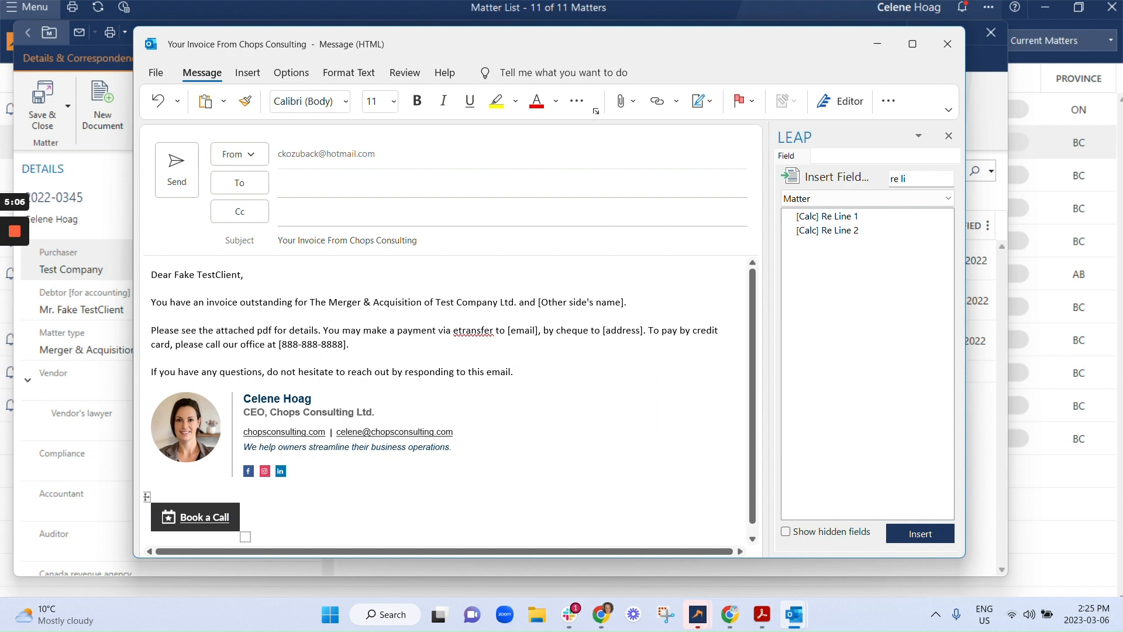
# - Save and close the email precedent in LEAP under the name "Invoice Outstanding Email"
pyautogui.click(888, 102)
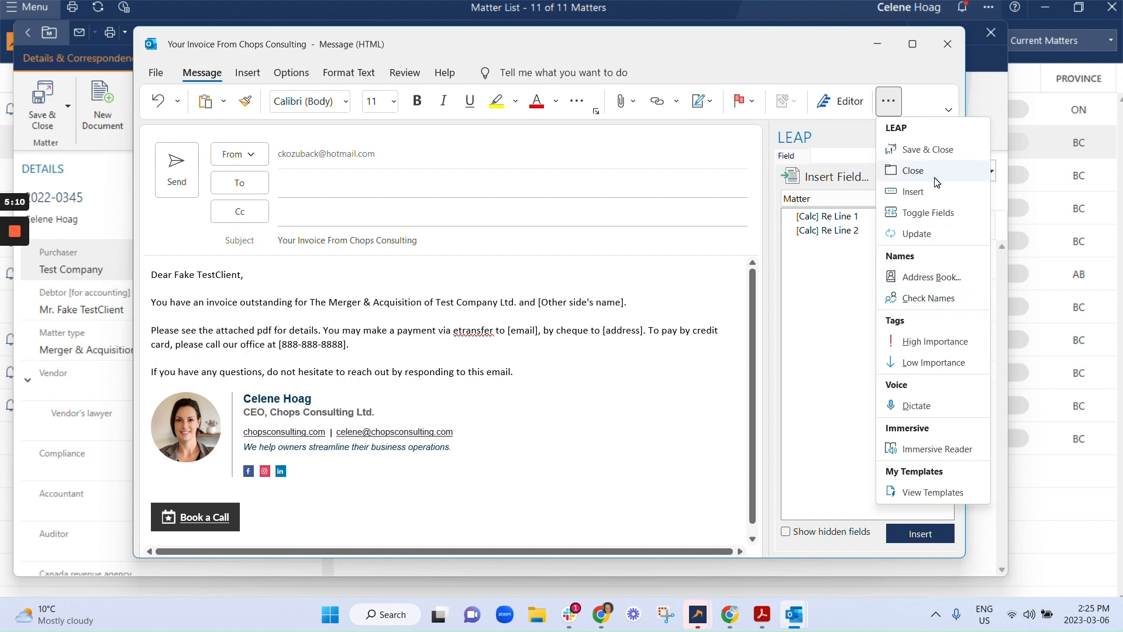
pyautogui.click(937, 156)
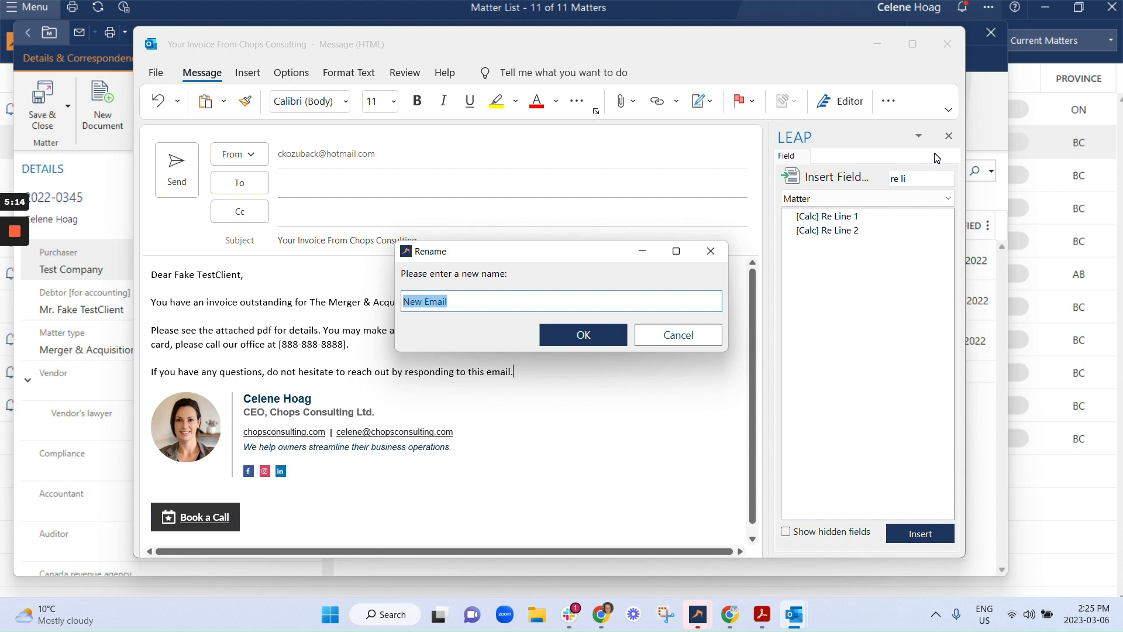
pyautogui.write('Invoice Outstanding')
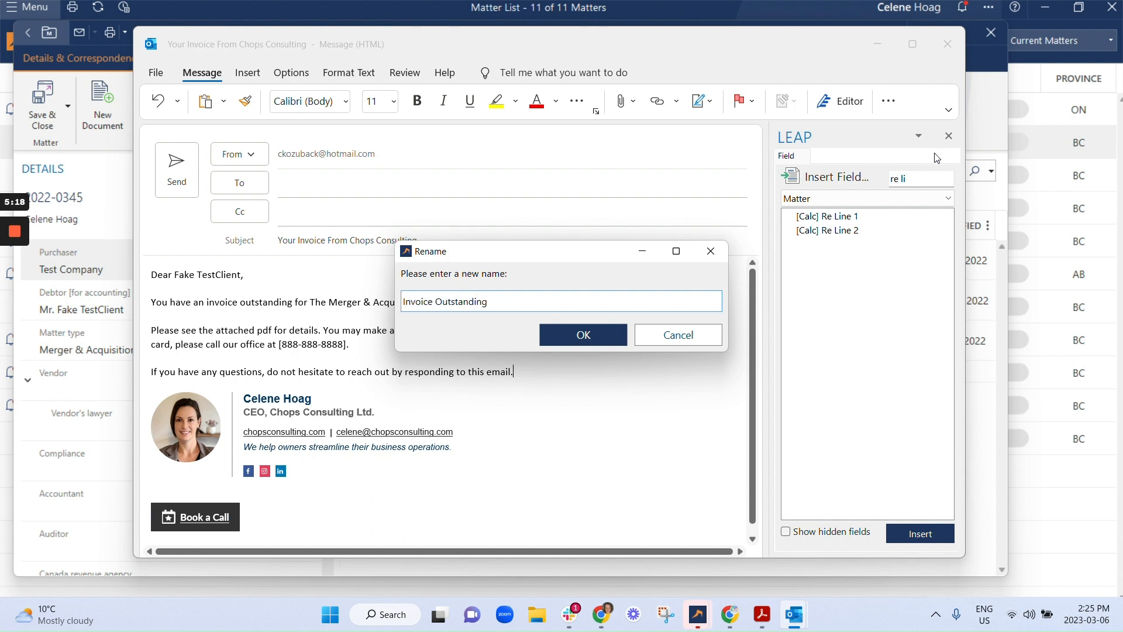
pyautogui.write(' Email')
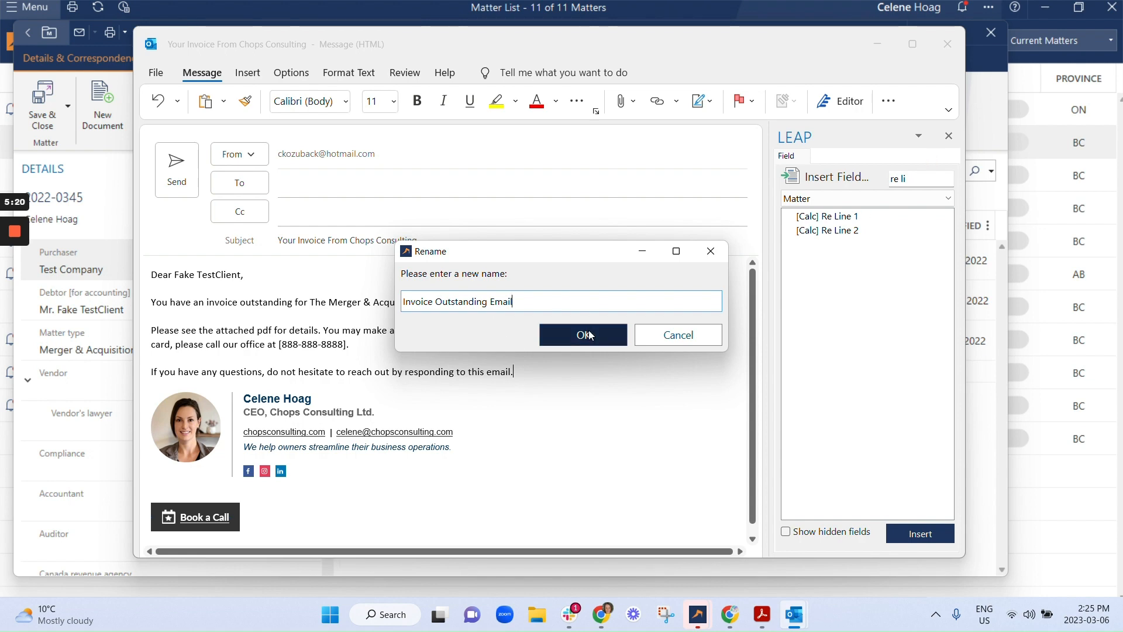
pyautogui.click(589, 335)
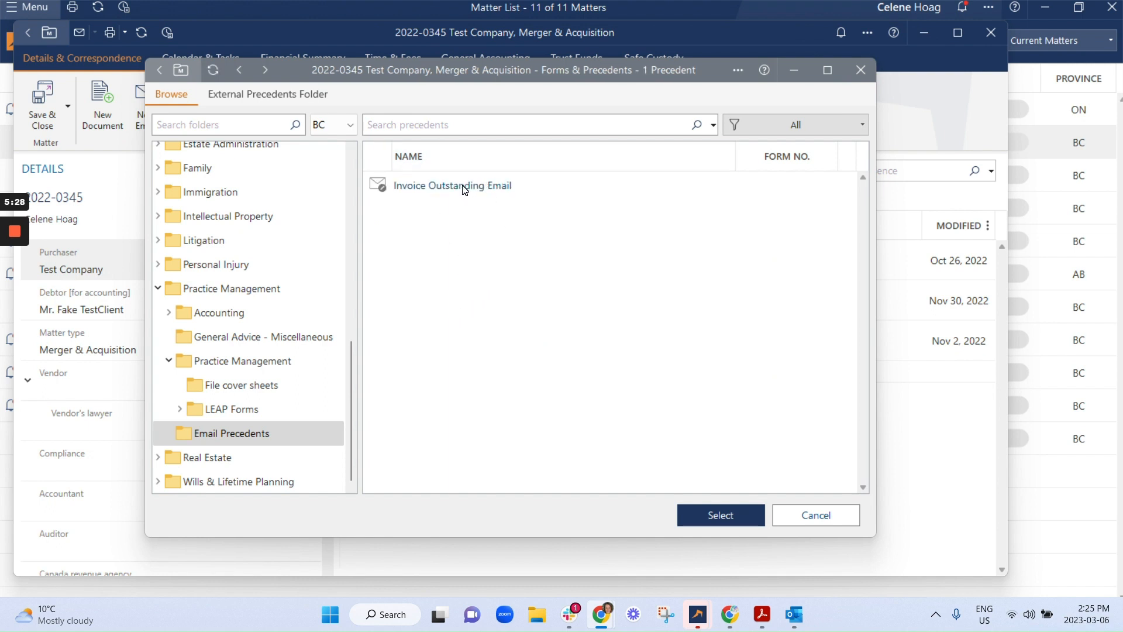
# - Return to the LEAP matter list and open Invoice Mailing from the accounting functions
pyautogui.click(16, 16)
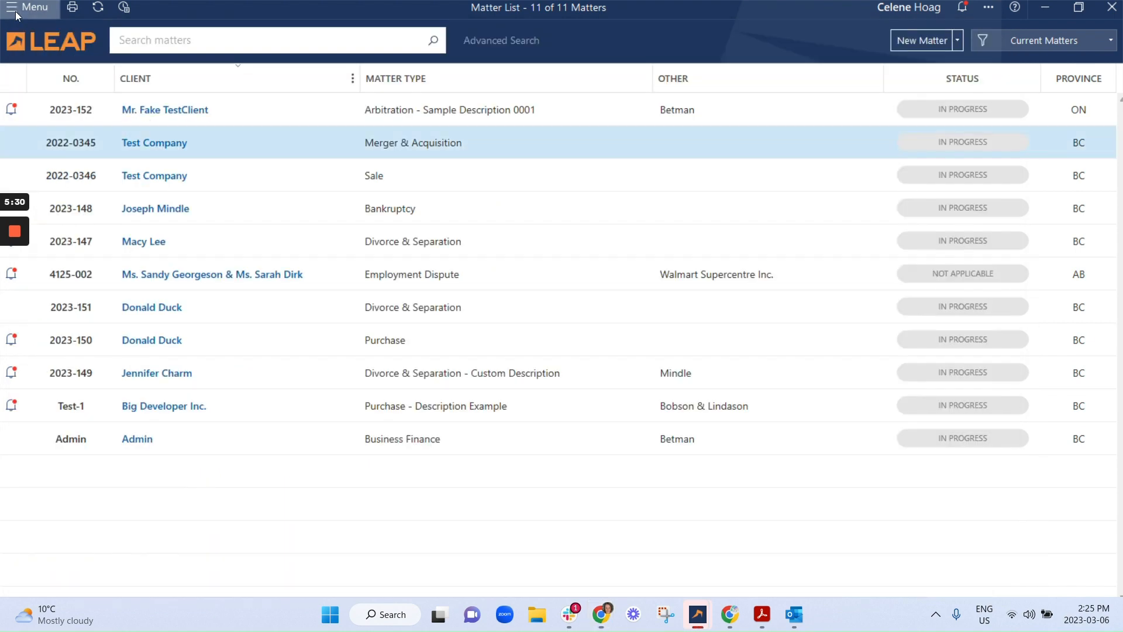
pyautogui.click(16, 15)
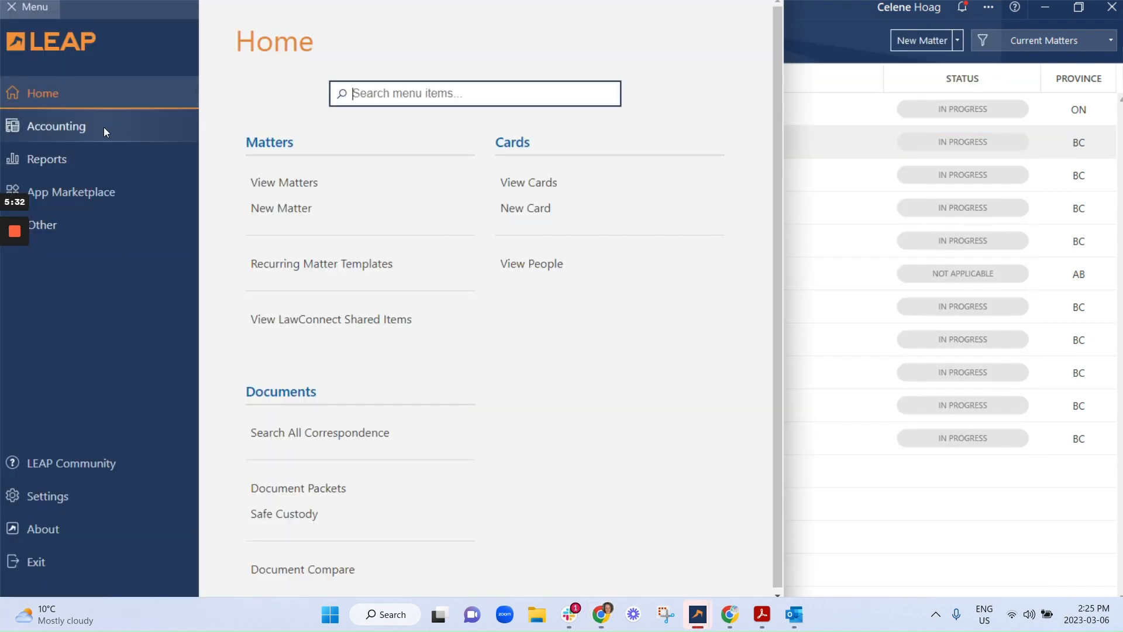
pyautogui.click(104, 127)
pyautogui.click(292, 197)
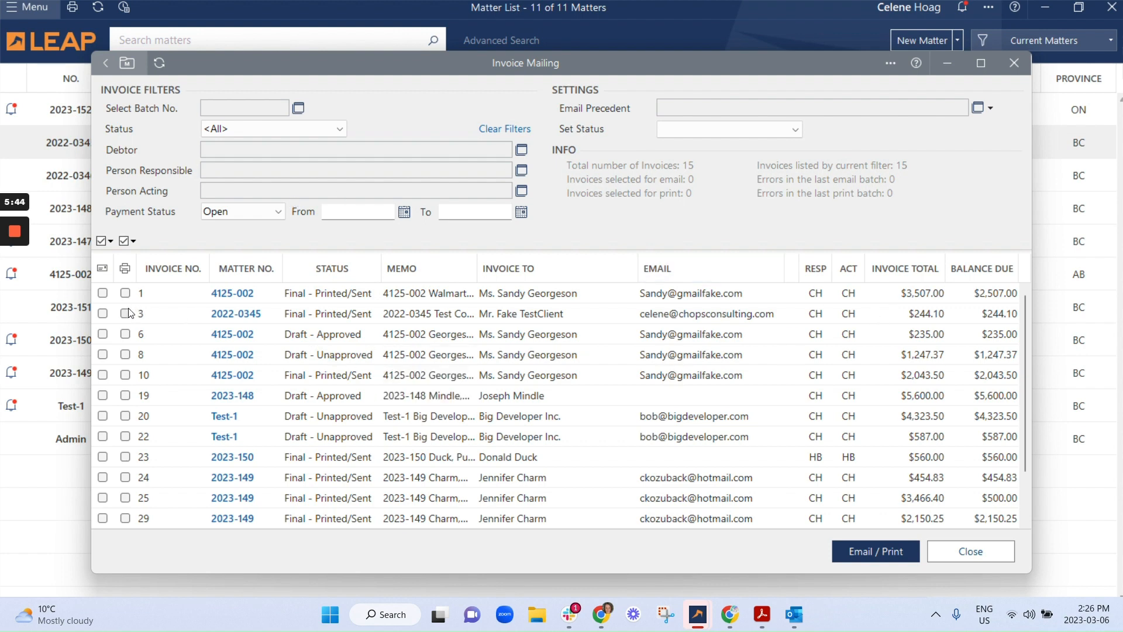
# - Select invoices 3 and 25 for emailing in the invoice list
pyautogui.click(102, 313)
pyautogui.scroll(-1, 690, 388)
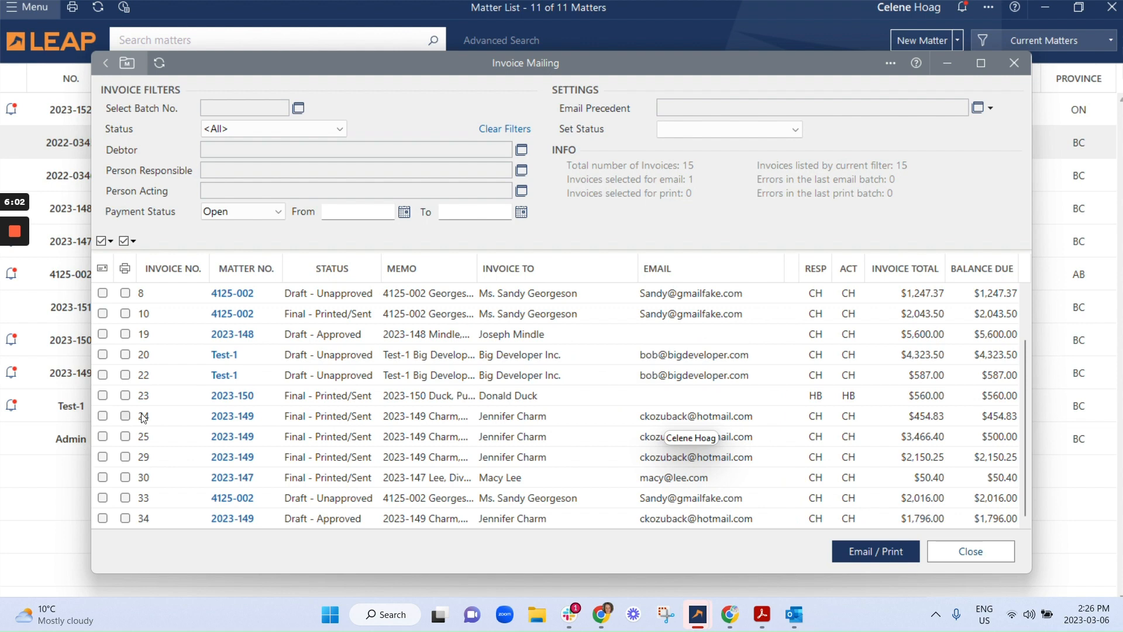
pyautogui.scroll(1, 653, 315)
pyautogui.scroll(-1, 643, 351)
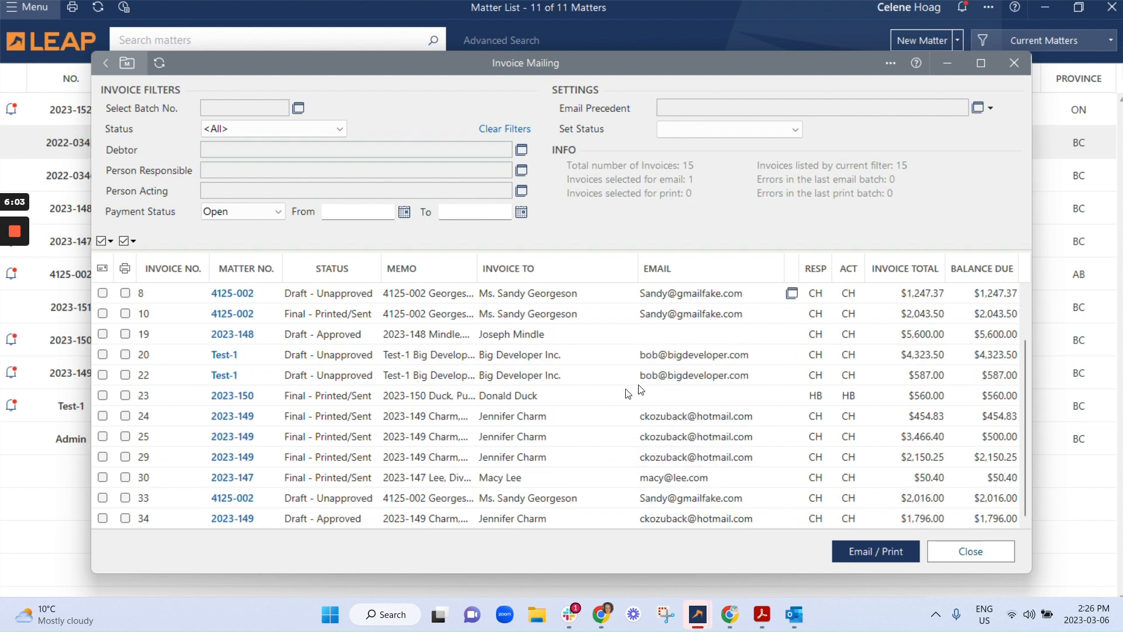
pyautogui.click(102, 437)
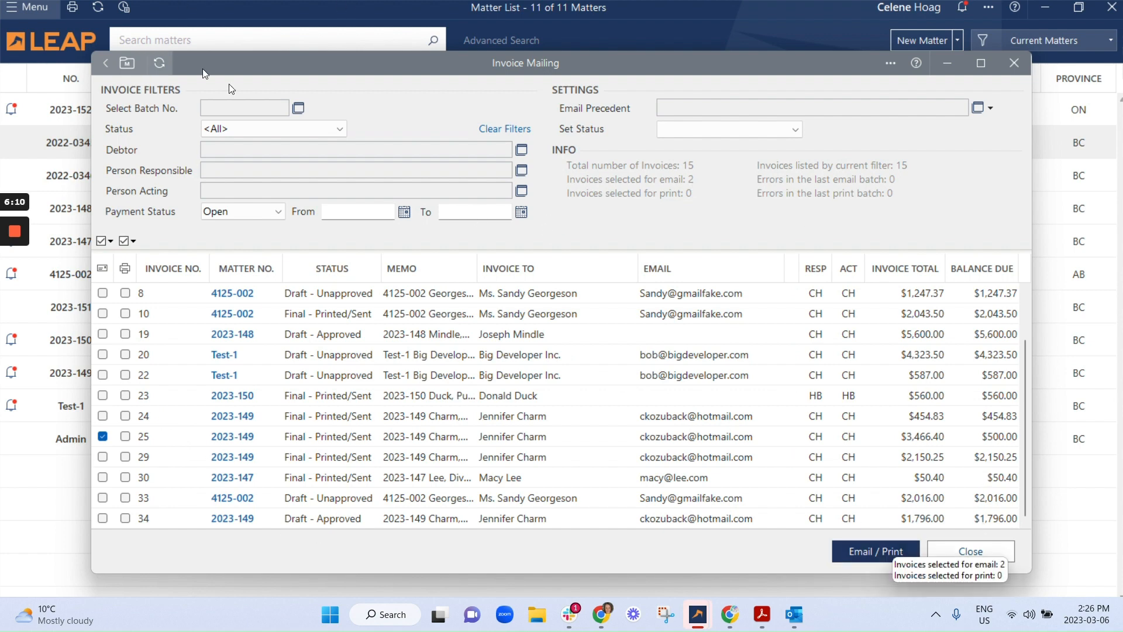
# - Filter the invoices by status "Final - Printed/Sent" and choose "Final - Printed/Sent" as the status to set on mailing
pyautogui.click(257, 125)
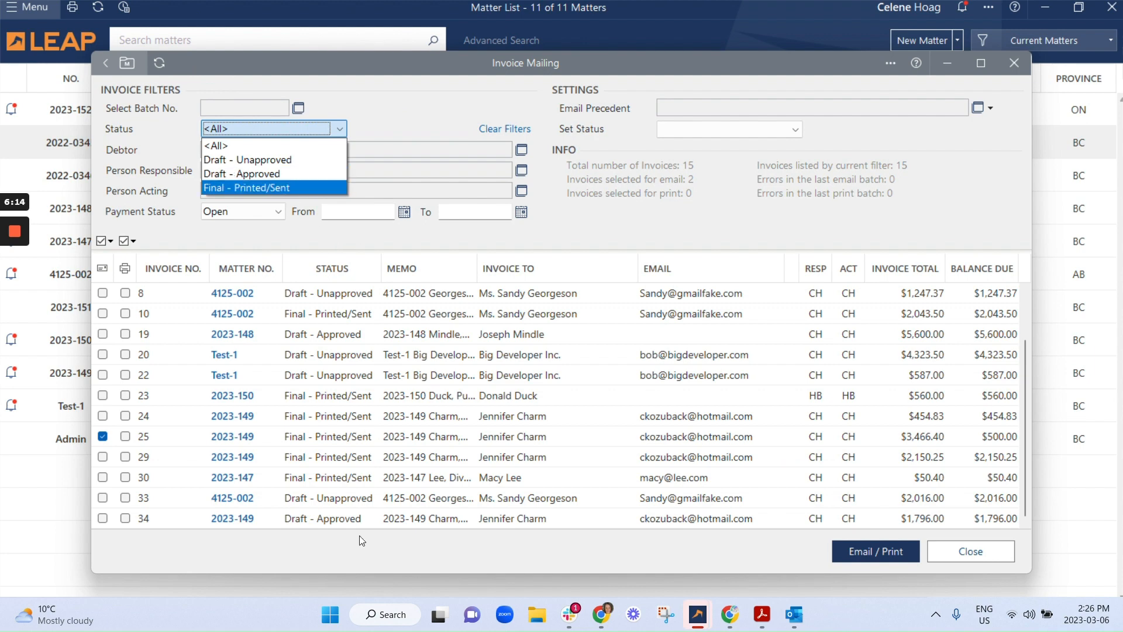
pyautogui.click(329, 184)
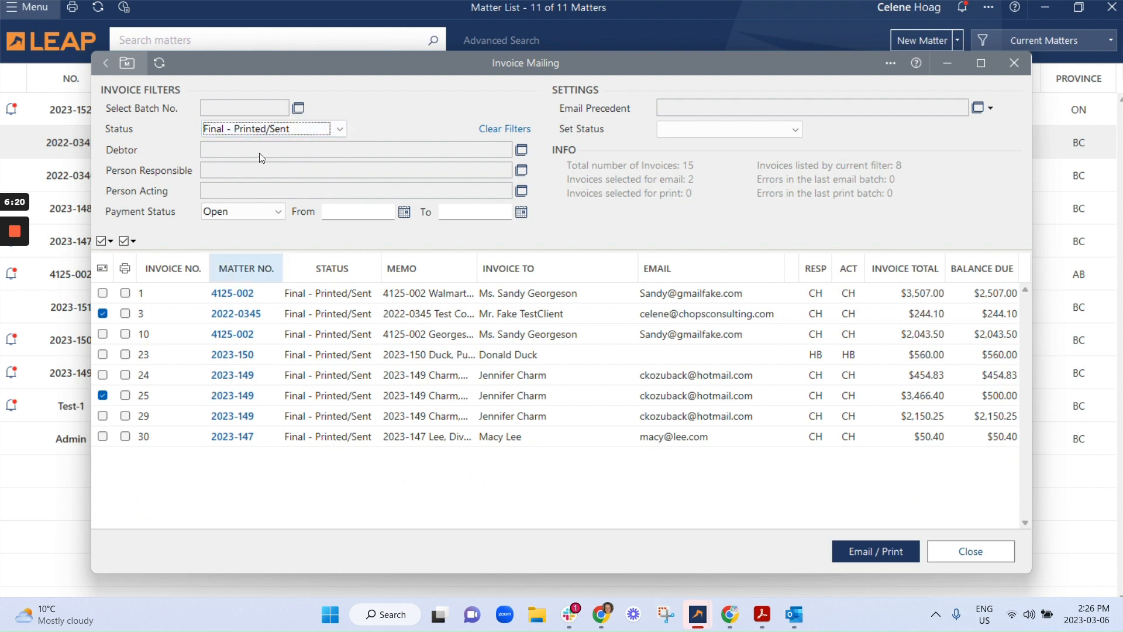
pyautogui.click(714, 136)
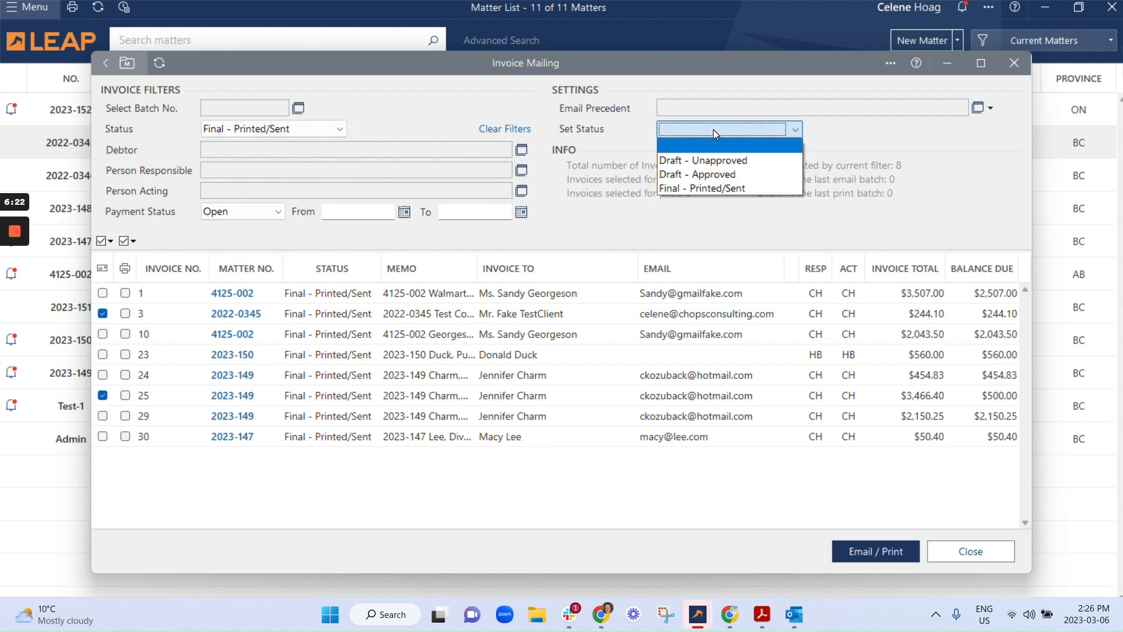
pyautogui.click(702, 193)
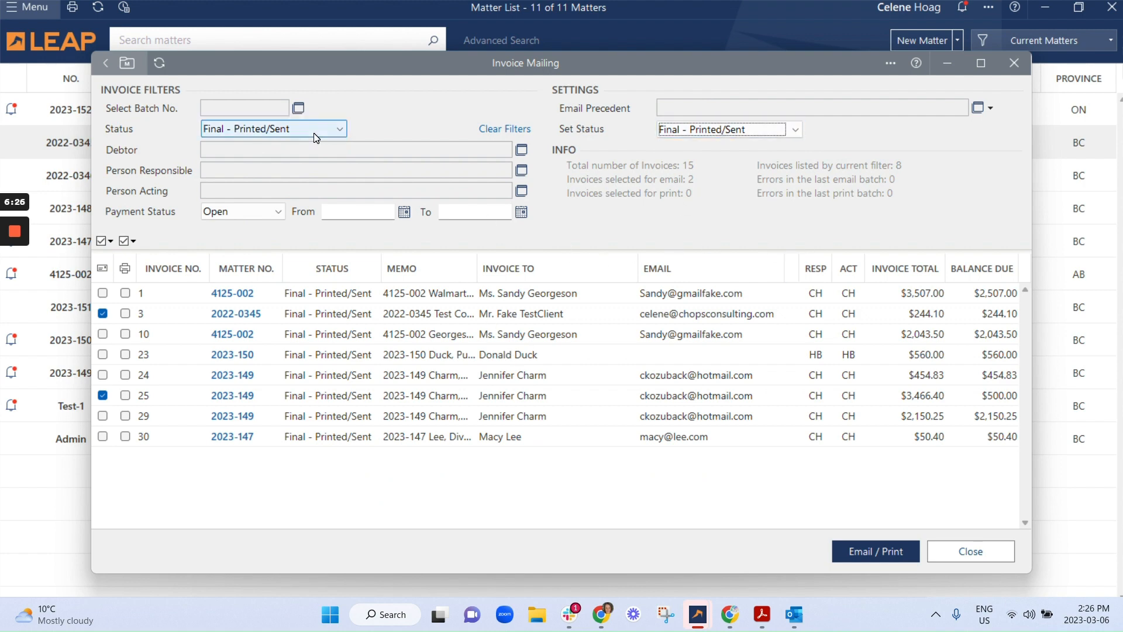
pyautogui.click(336, 126)
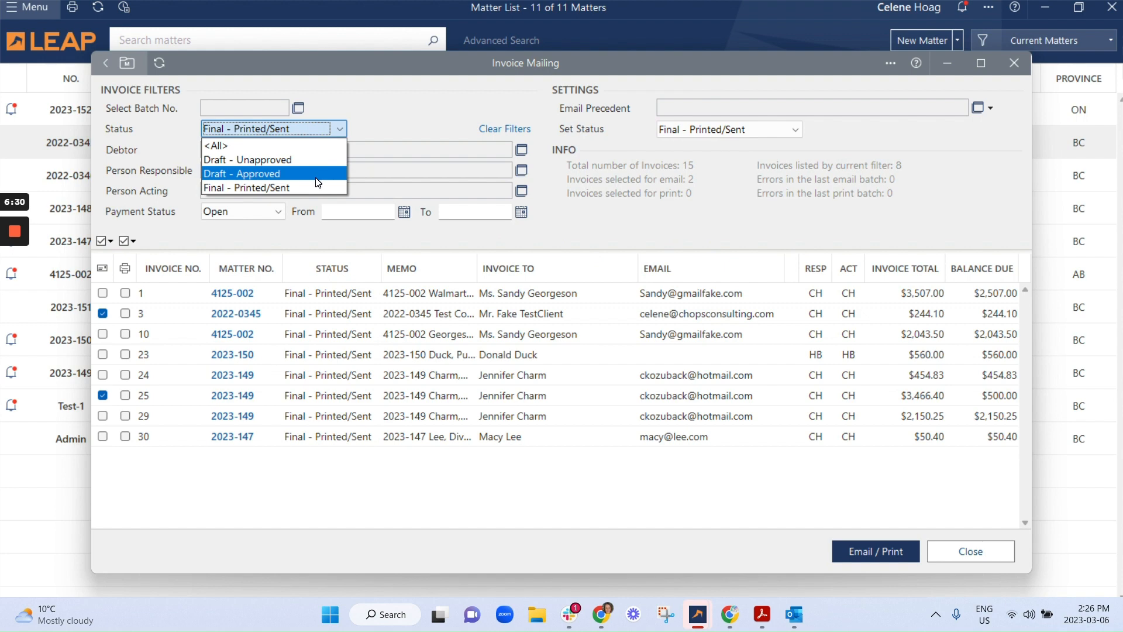
pyautogui.click(482, 119)
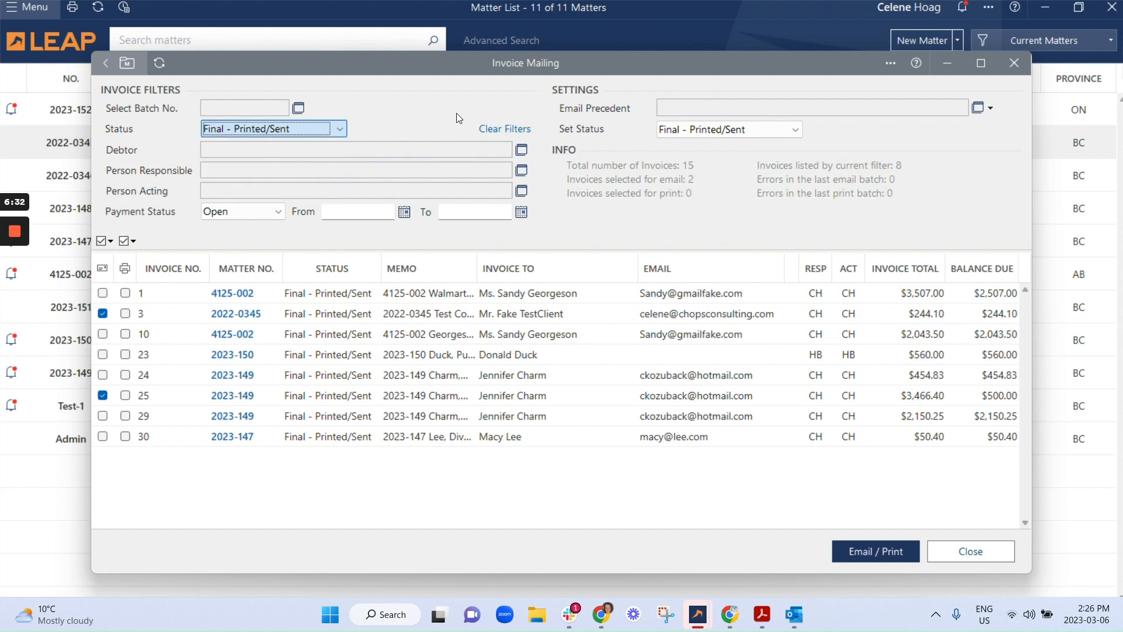
# - Choose "Invoice Outstanding Email" from the Practice Management Email Precedents folder as the email precedent and email the selected invoices
pyautogui.click(978, 108)
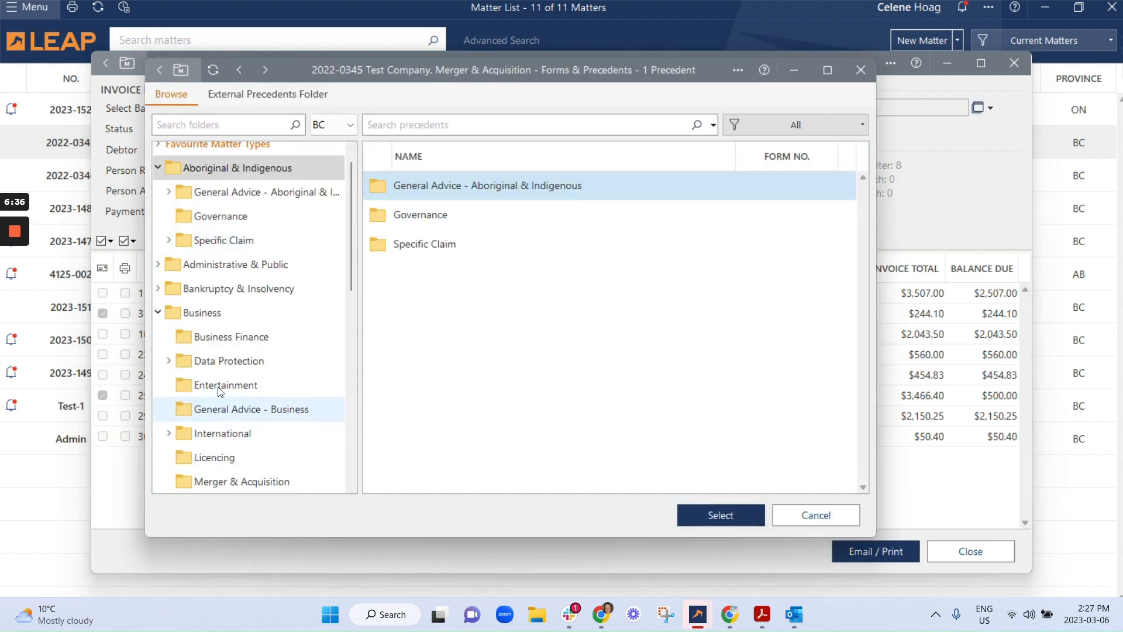
pyautogui.scroll(-10, 240, 286)
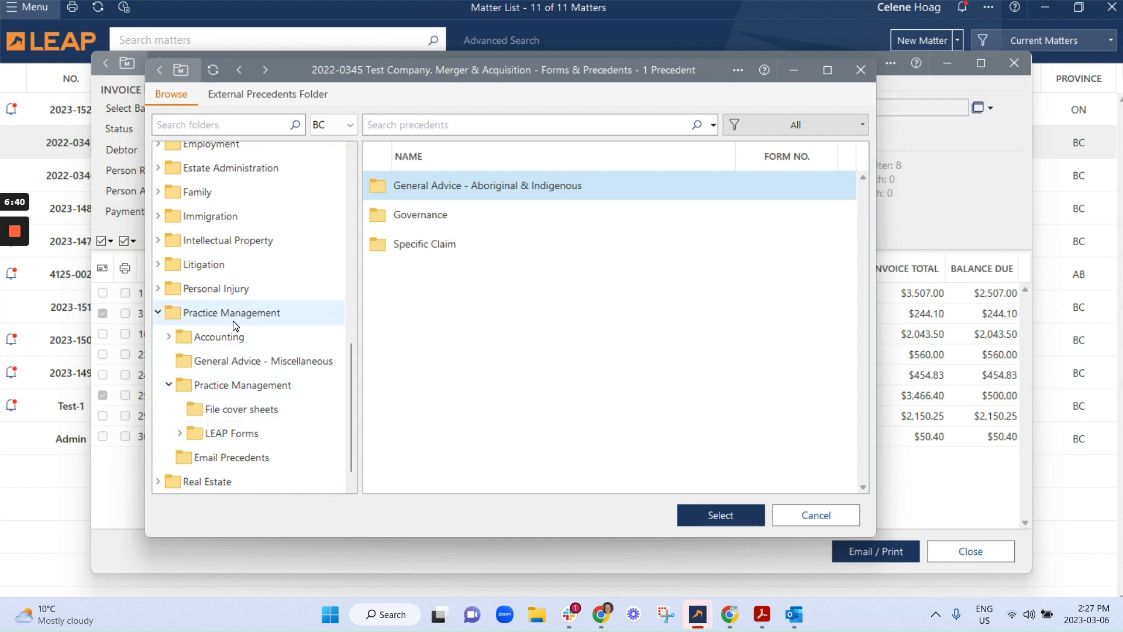
pyautogui.click(246, 457)
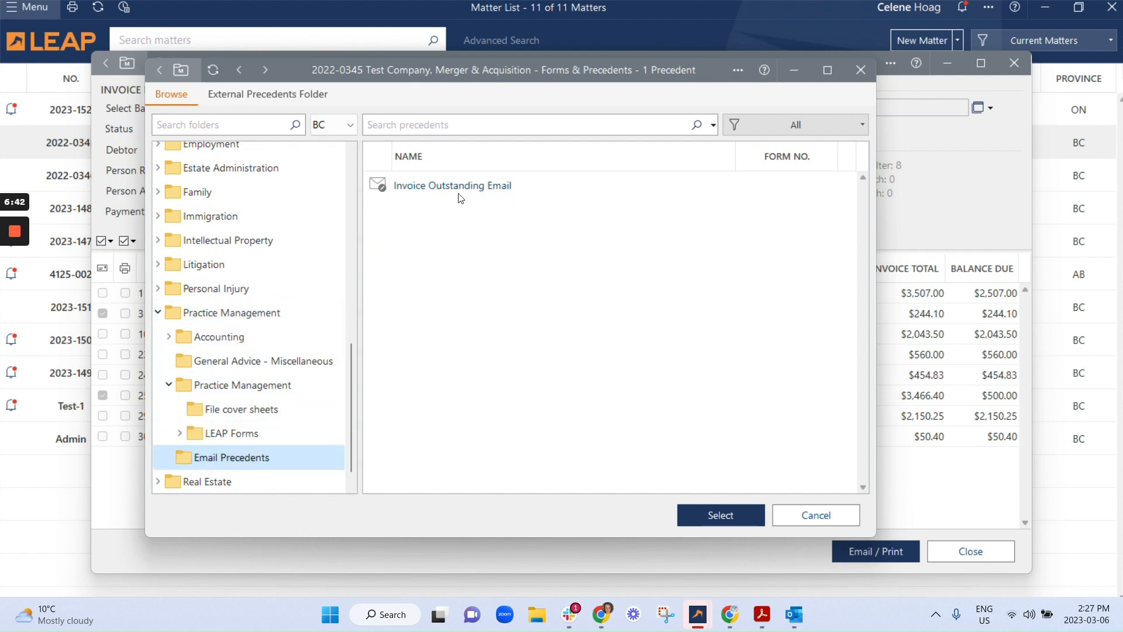
pyautogui.doubleClick(459, 198)
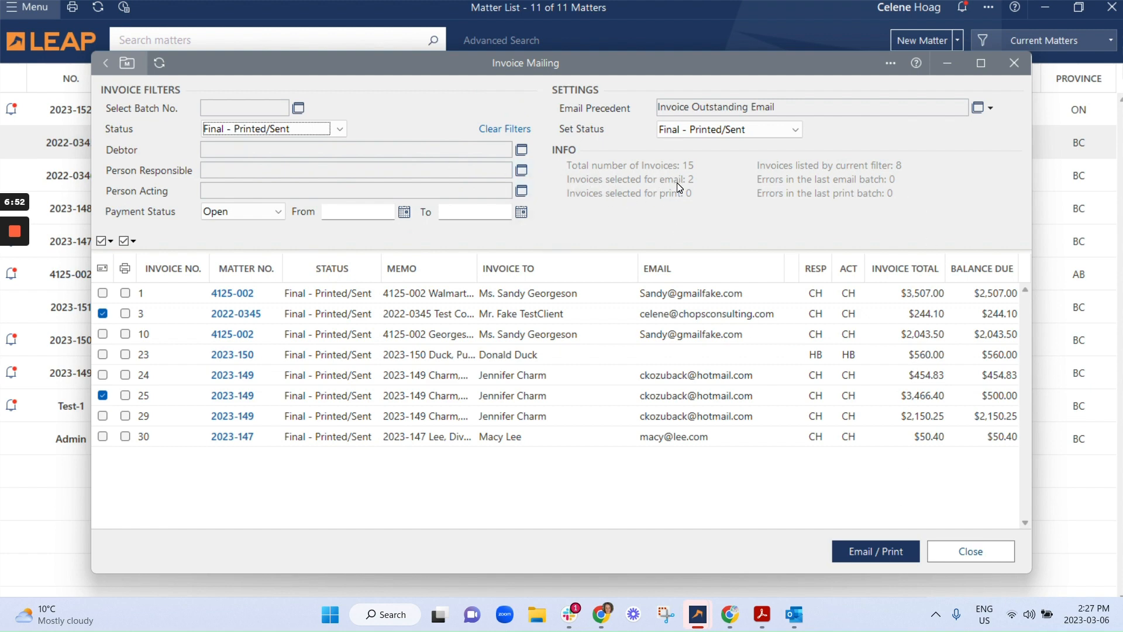
pyautogui.click(859, 553)
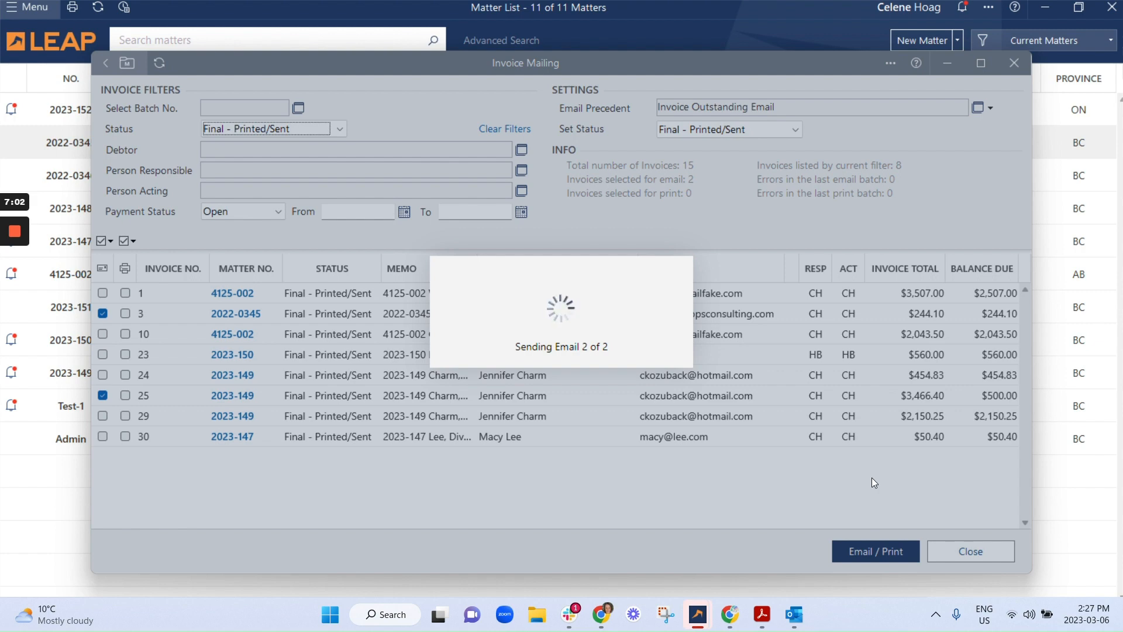
pyautogui.moveTo(10, 309)
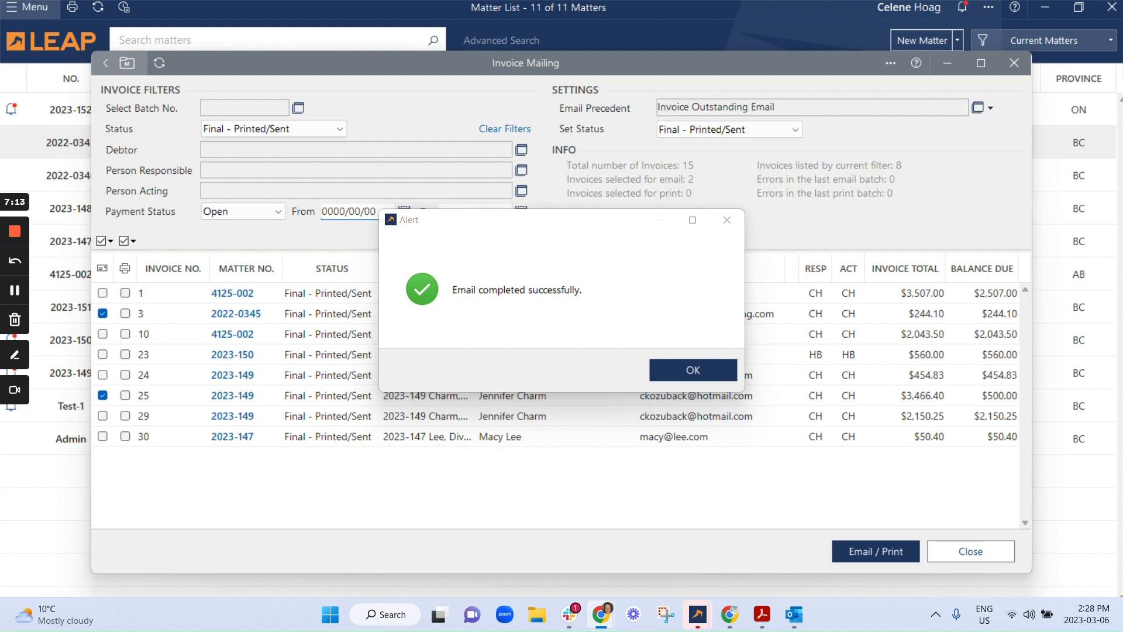
# - Switch to Gmail, maximize the window and read through the "Your Invoice From Chops Consulting" email down to its attachment
pyautogui.moveTo(702, 631); pyautogui.dragTo(543, 23)
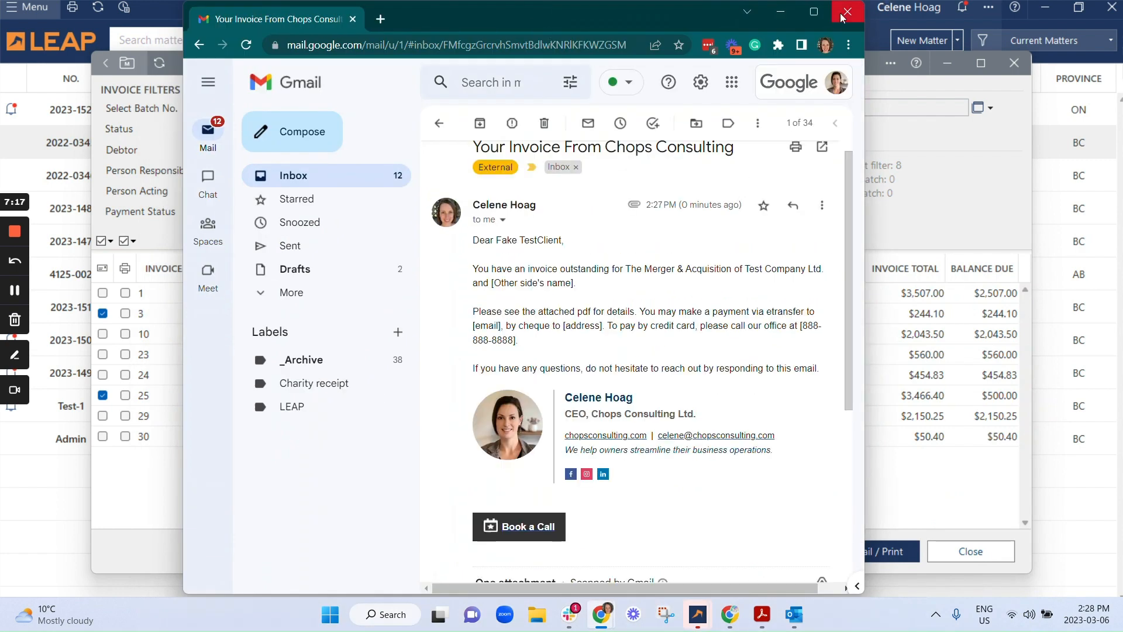
pyautogui.click(813, 12)
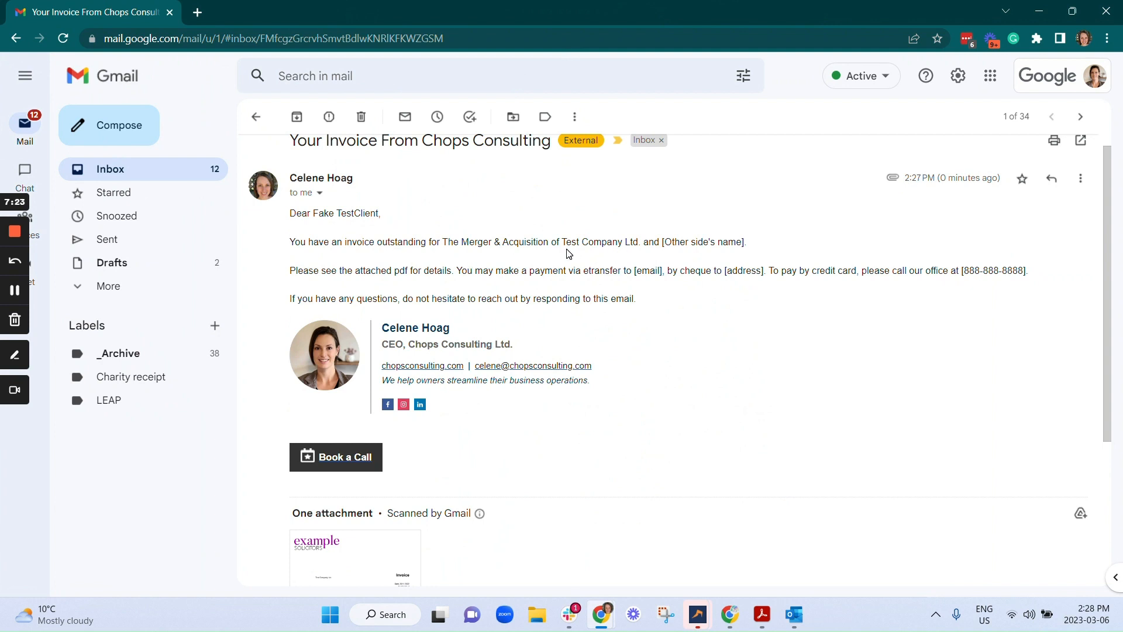
pyautogui.moveTo(642, 270); pyautogui.dragTo(833, 289)
pyautogui.scroll(-1, 722, 319)
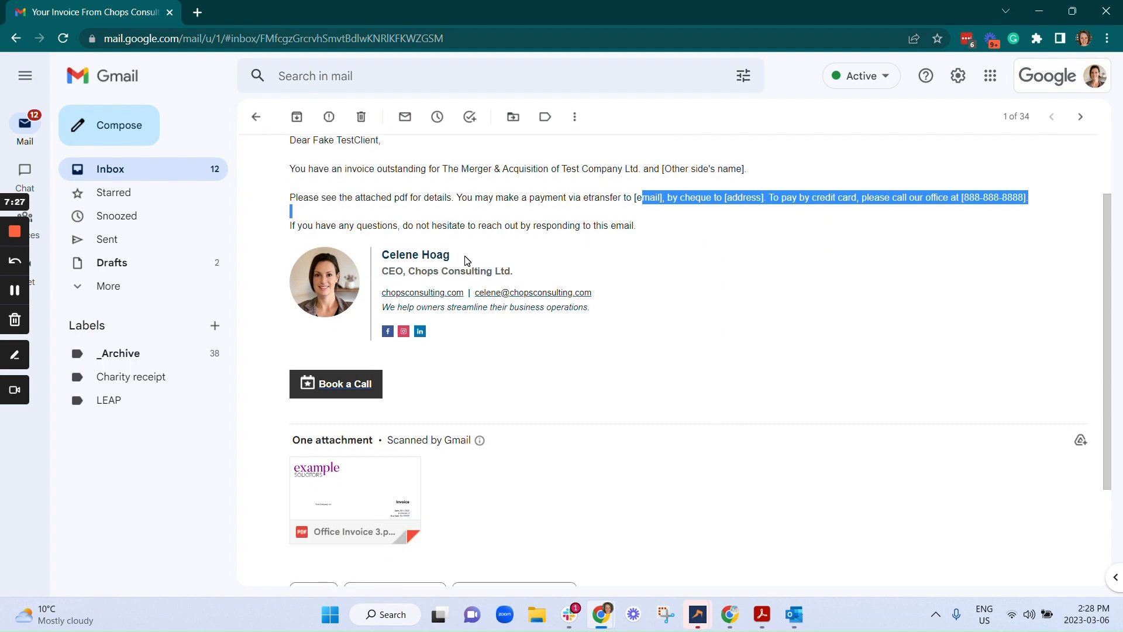
pyautogui.scroll(-2, 426, 455)
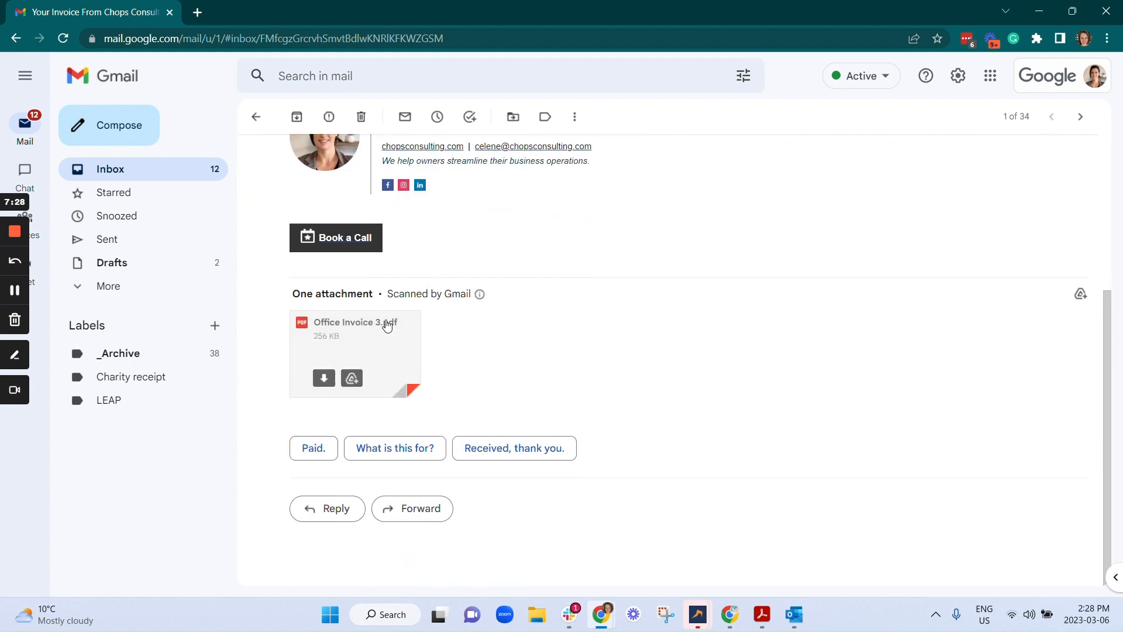
# - Open the attached Office Invoice 3.pdf and examine its invoice details, charges and balance
pyautogui.click(399, 357)
pyautogui.scroll(-5, 618, 314)
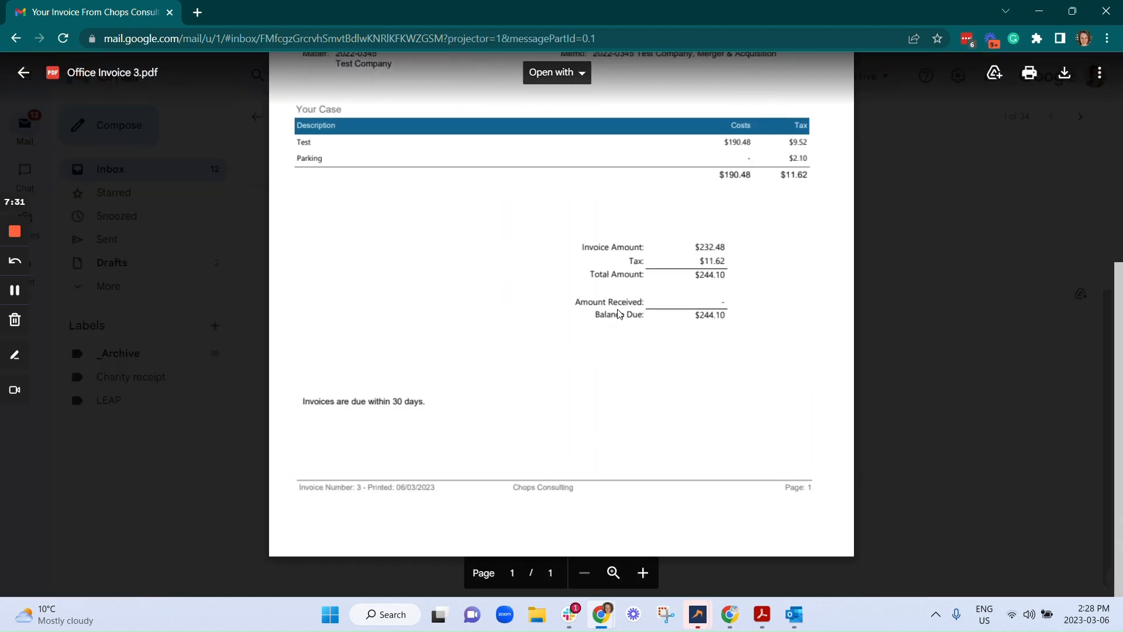
pyautogui.scroll(10, 562, 316)
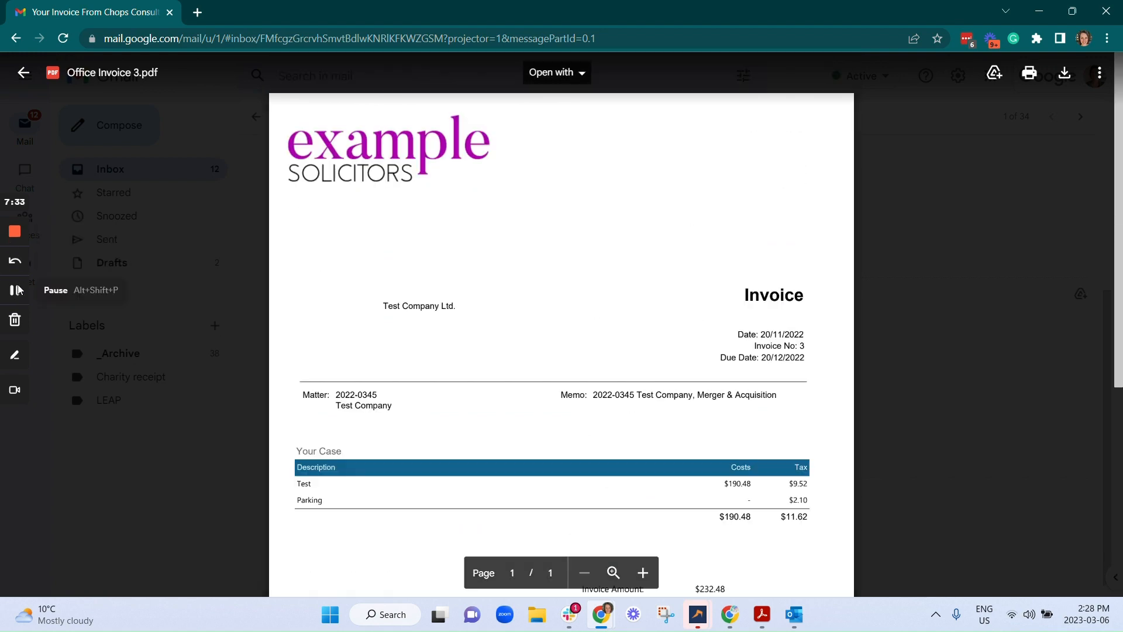
pyautogui.click(15, 290)
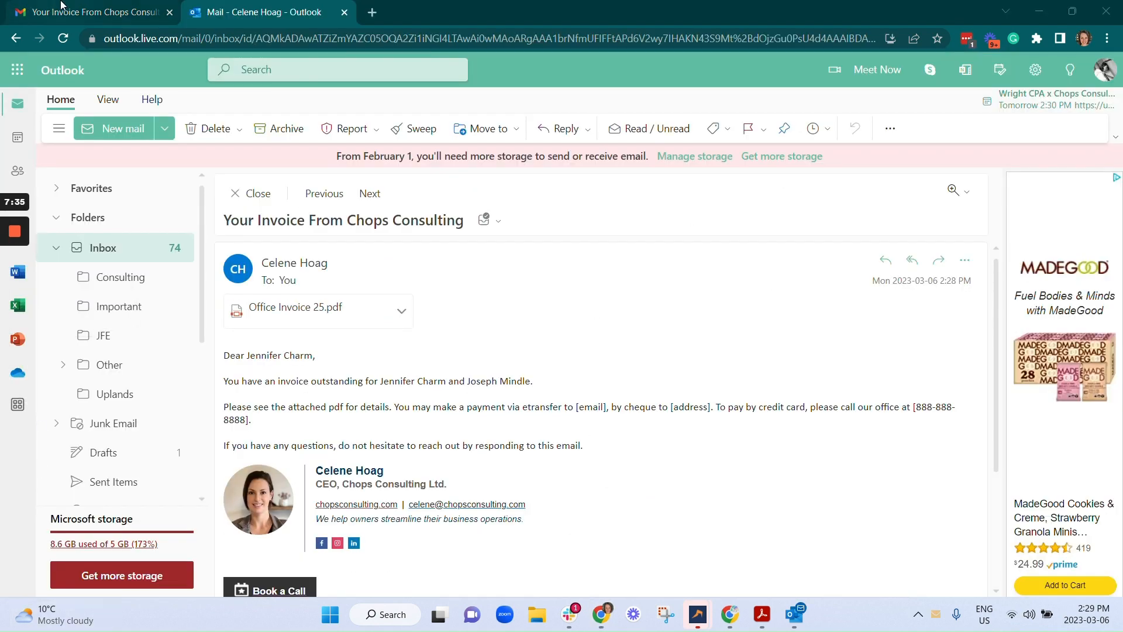
# - Compare with the second invoice email in Outlook, checking the client name in its greeting and the matter description in its first sentence
pyautogui.click(61, 7)
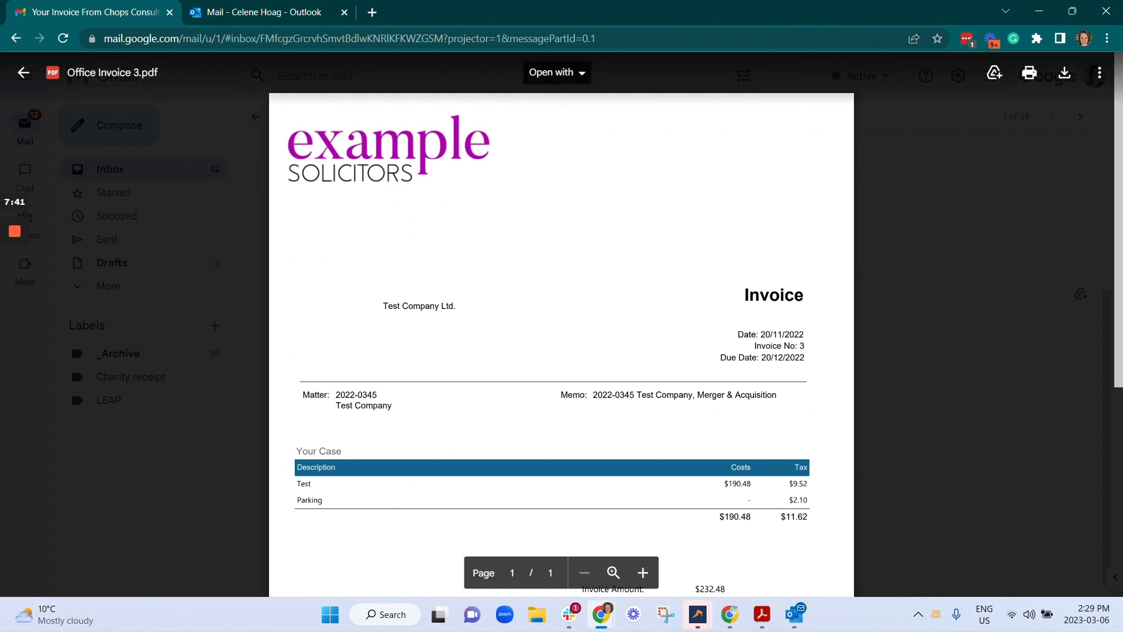
pyautogui.click(249, 7)
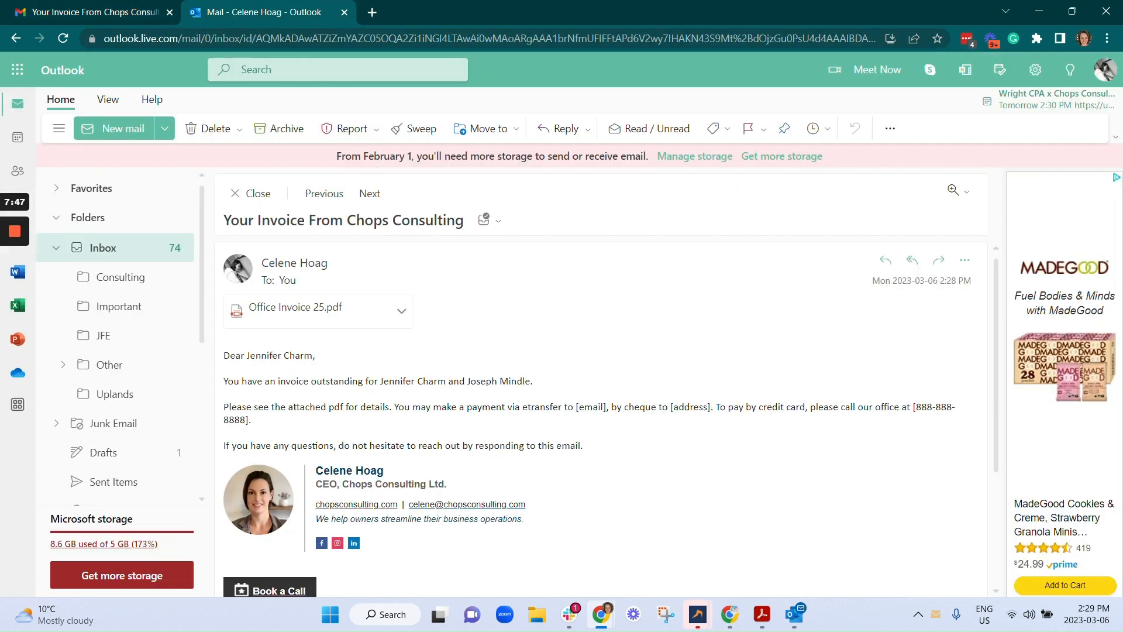
pyautogui.moveTo(246, 355); pyautogui.dragTo(304, 355)
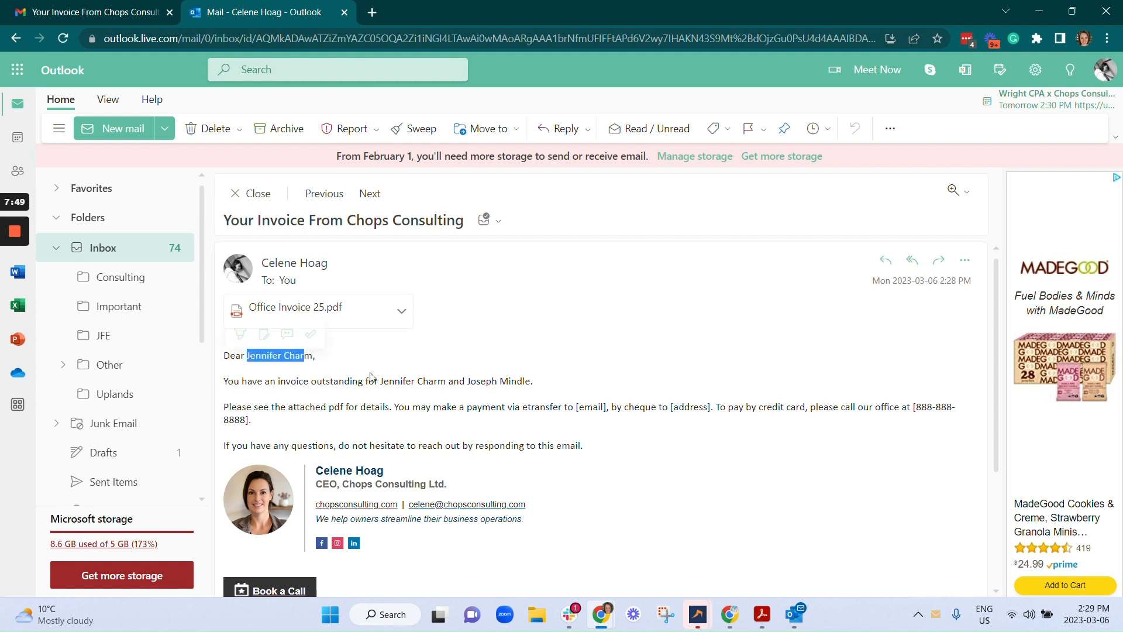
pyautogui.moveTo(380, 381); pyautogui.dragTo(533, 382)
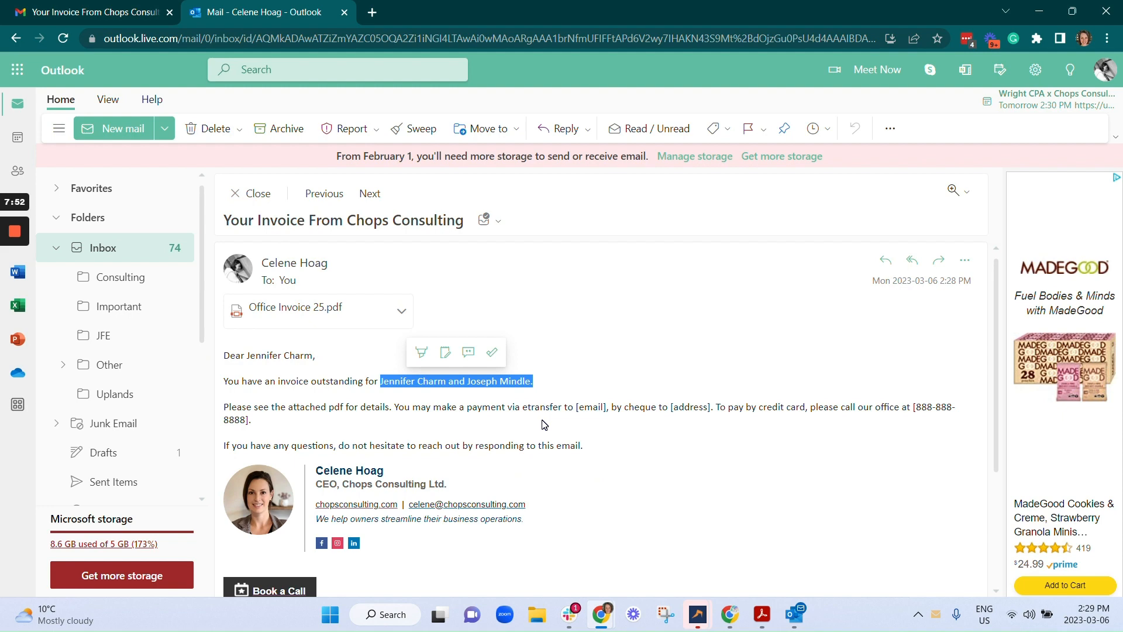
# - Open the attached Office Invoice 25.pdf in Outlook and examine its charges, adjustments and balance due
pyautogui.click(307, 316)
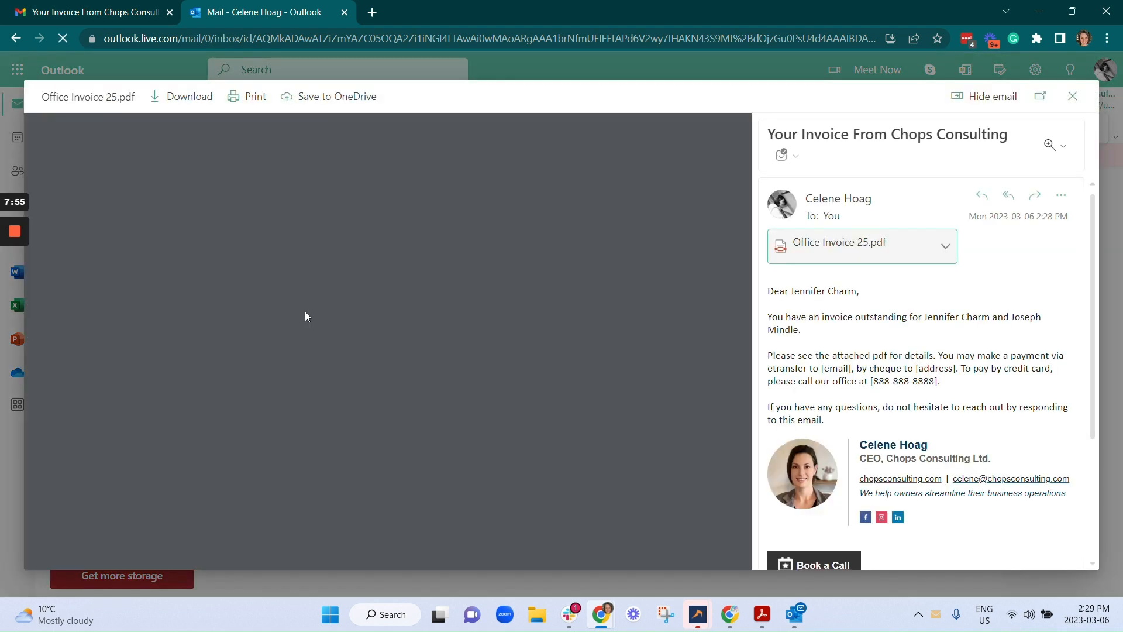
pyautogui.scroll(-10, 436, 281)
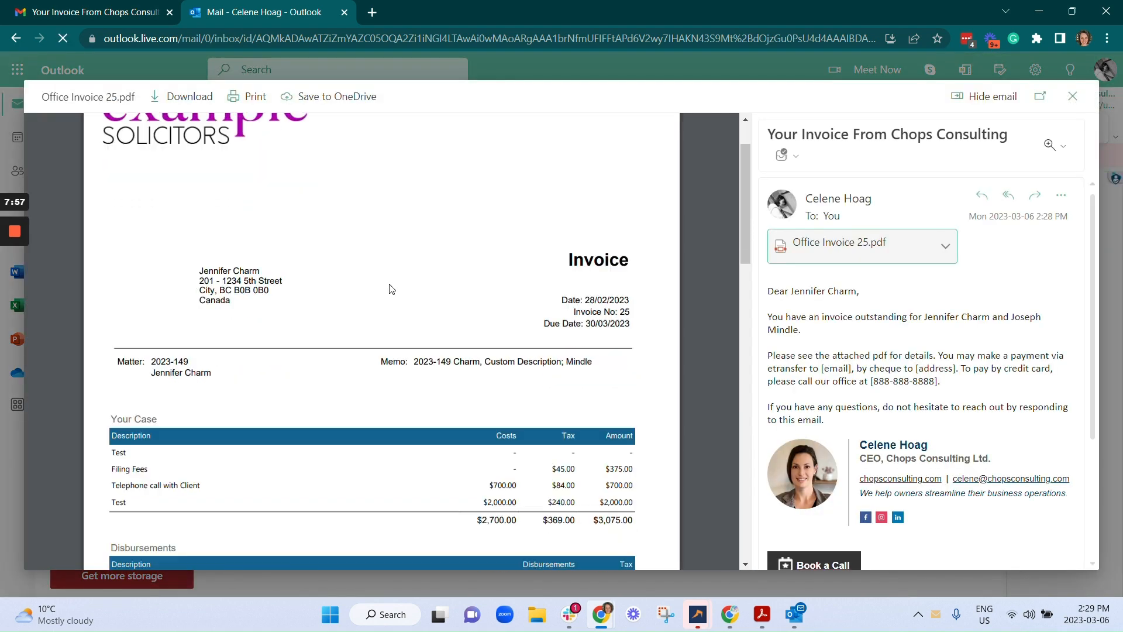
pyautogui.scroll(4, 436, 282)
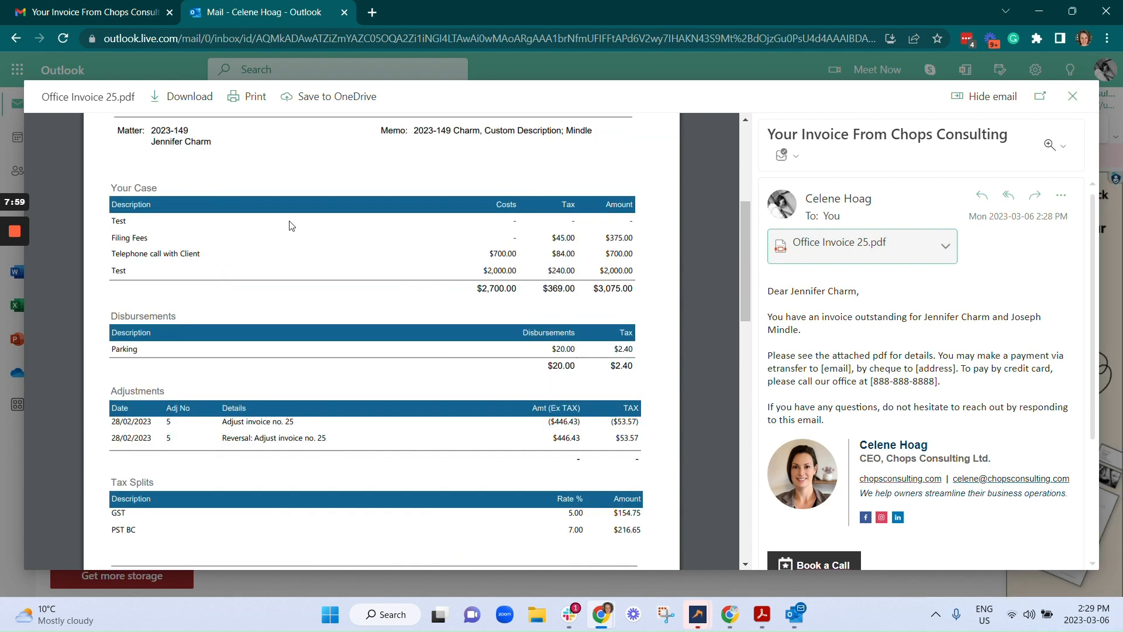
pyautogui.scroll(-5, 426, 308)
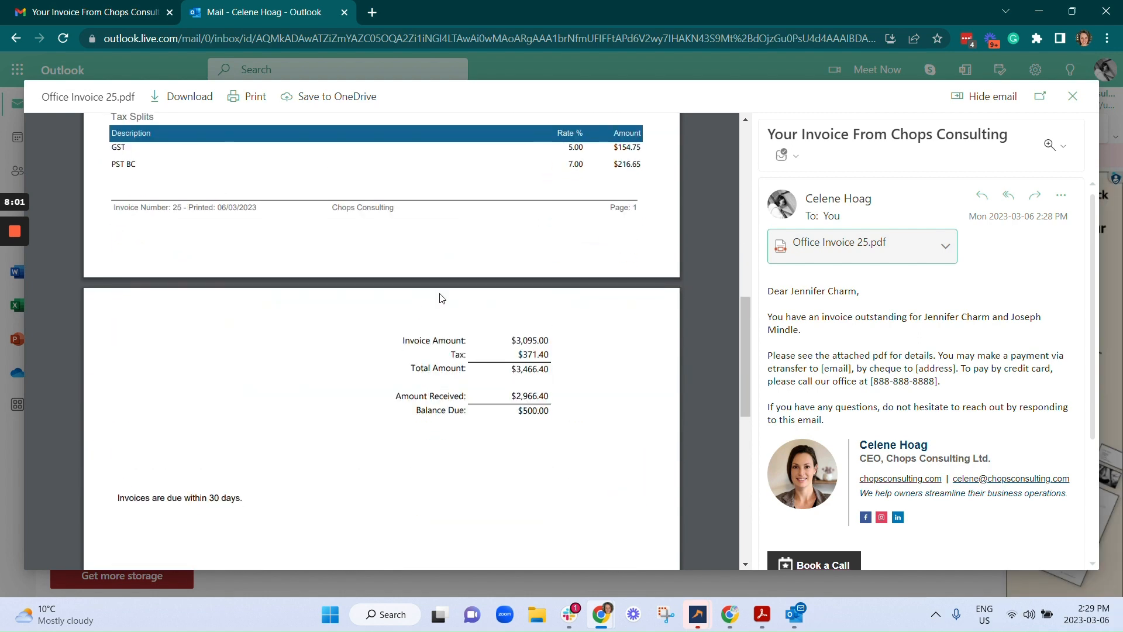
pyautogui.moveTo(17, 238)
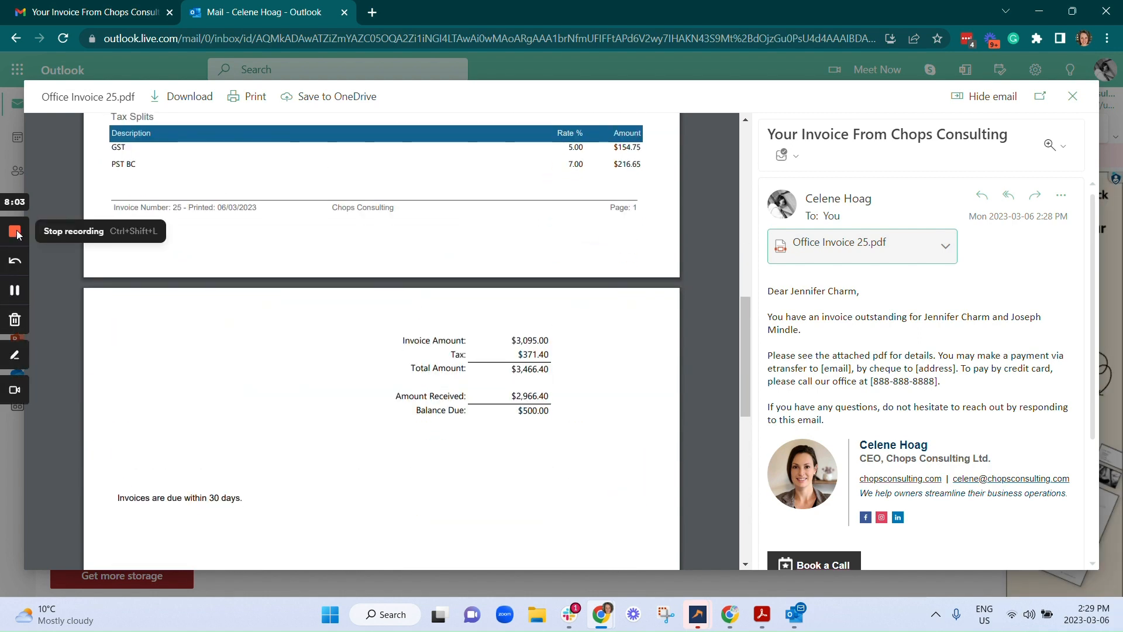